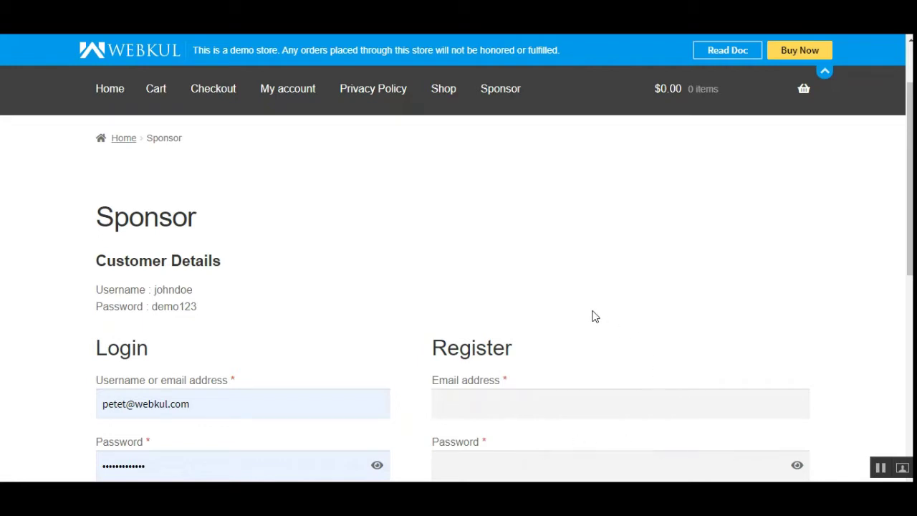
pyautogui.scroll(-5, 594, 313)
pyautogui.scroll(5, 596, 314)
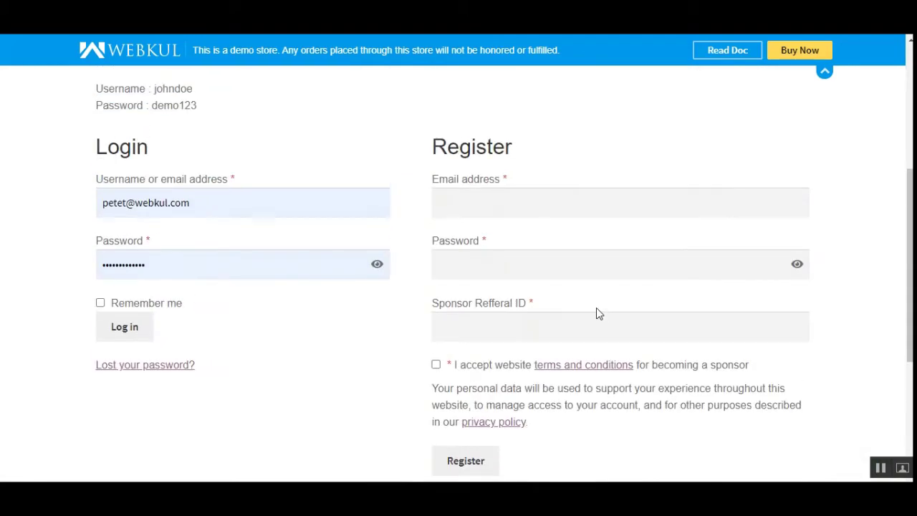
pyautogui.scroll(-2, 596, 312)
pyautogui.scroll(1, 597, 312)
pyautogui.scroll(3, 597, 312)
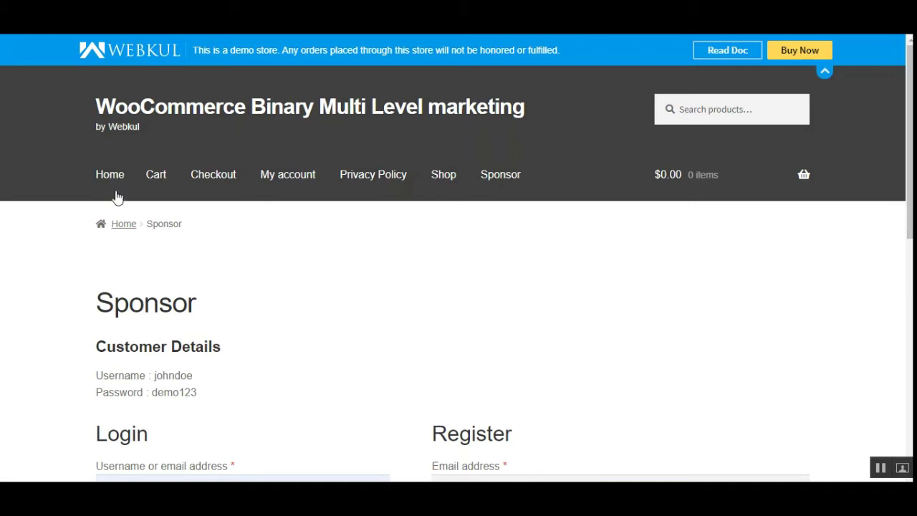
pyautogui.click(507, 182)
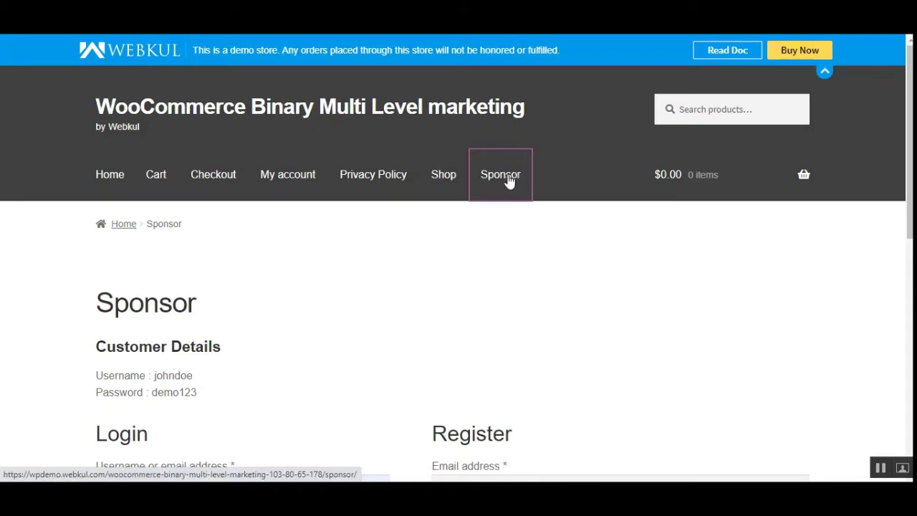
pyautogui.scroll(-5, 458, 287)
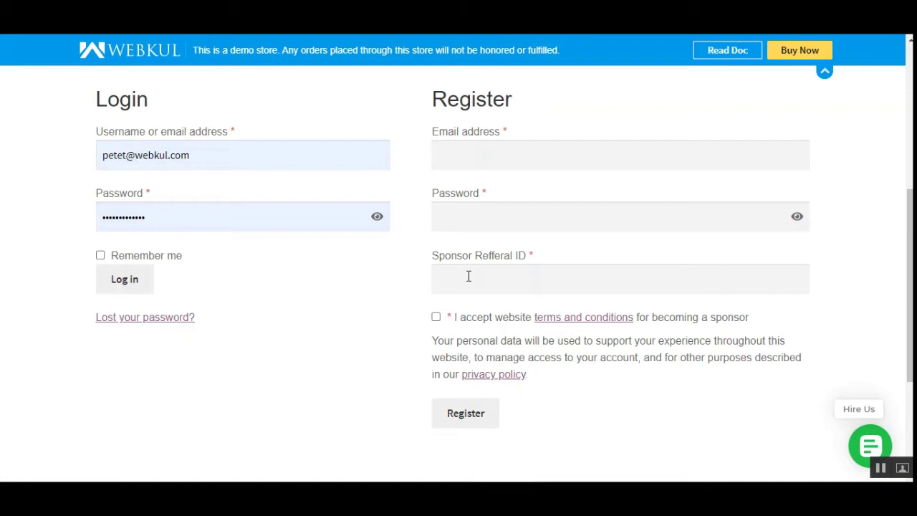
# Step: Autofill the registration email and password from a saved login, then edit the email address
pyautogui.click(477, 150)
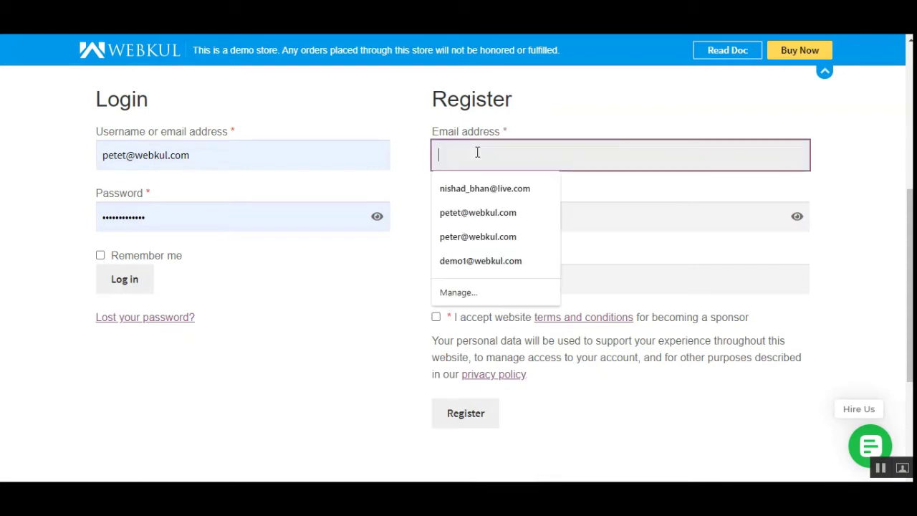
pyautogui.click(516, 190)
pyautogui.click(484, 218)
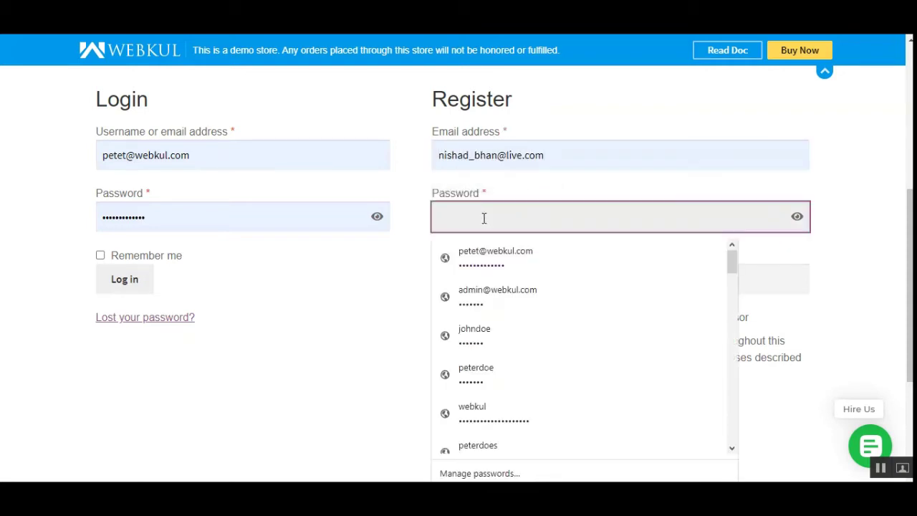
pyautogui.click(479, 258)
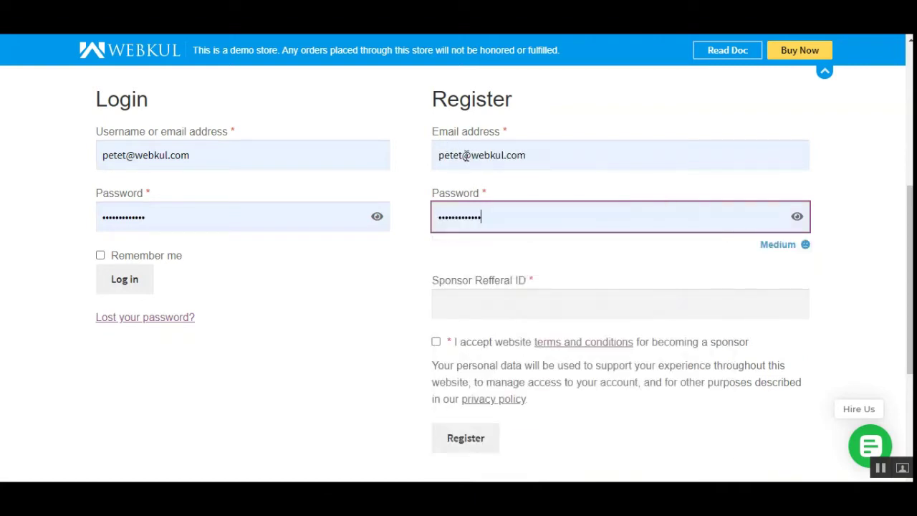
pyautogui.click(466, 156)
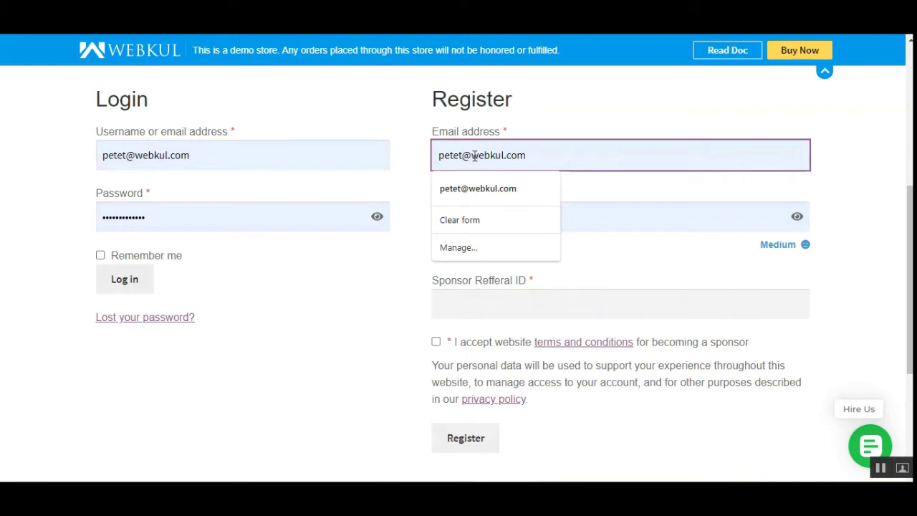
pyautogui.click(467, 155)
pyautogui.write('y')
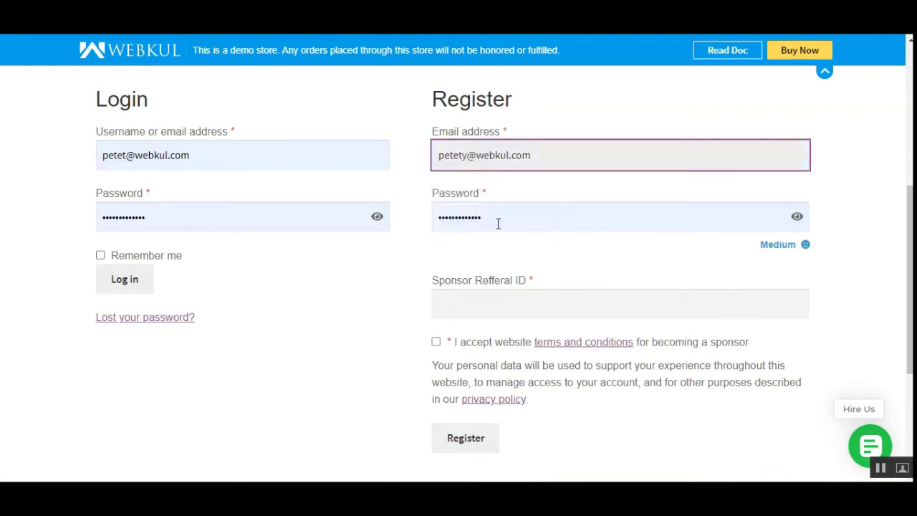
# Step: Paste the copied Sponsor Referral ID as plain text and accept the sponsor terms
pyautogui.scroll(-1, 488, 287)
pyautogui.rightClick(457, 240)
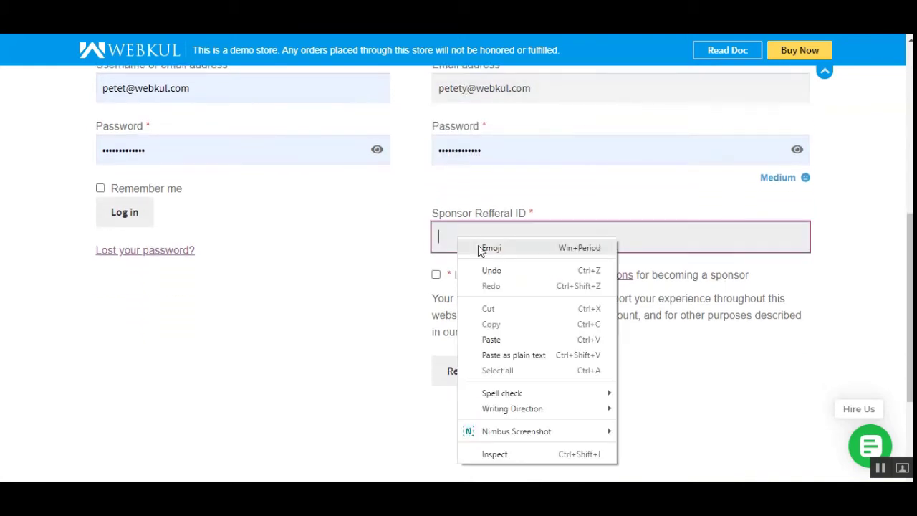
pyautogui.click(525, 355)
pyautogui.click(437, 274)
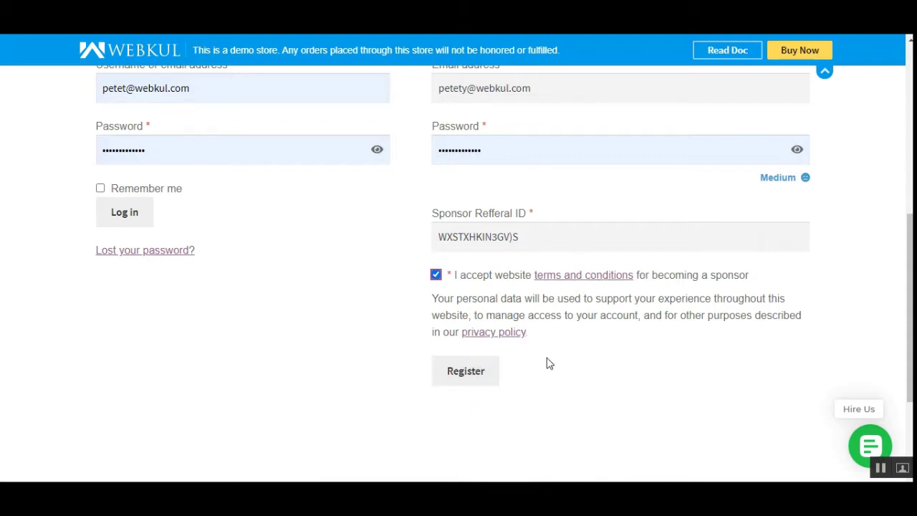
# Step: Submit the sponsor registration form
pyautogui.scroll(3, 502, 356)
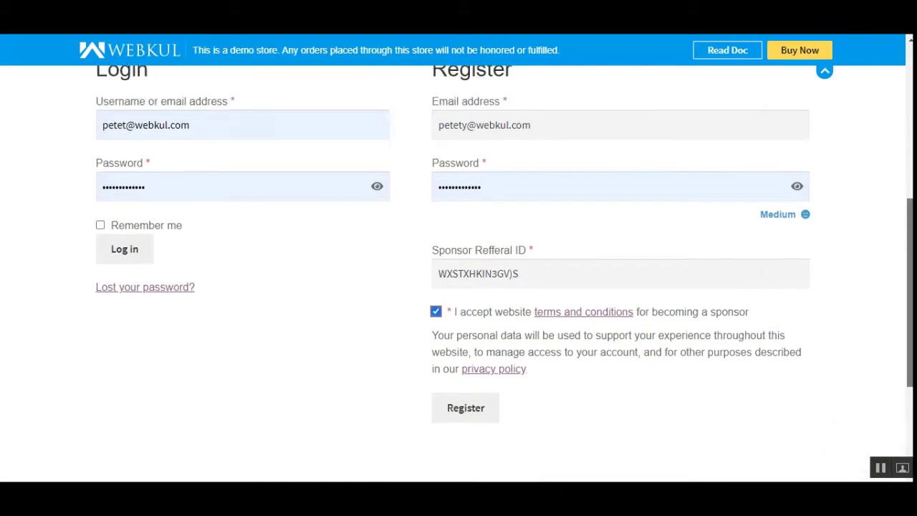
pyautogui.scroll(-3, 501, 272)
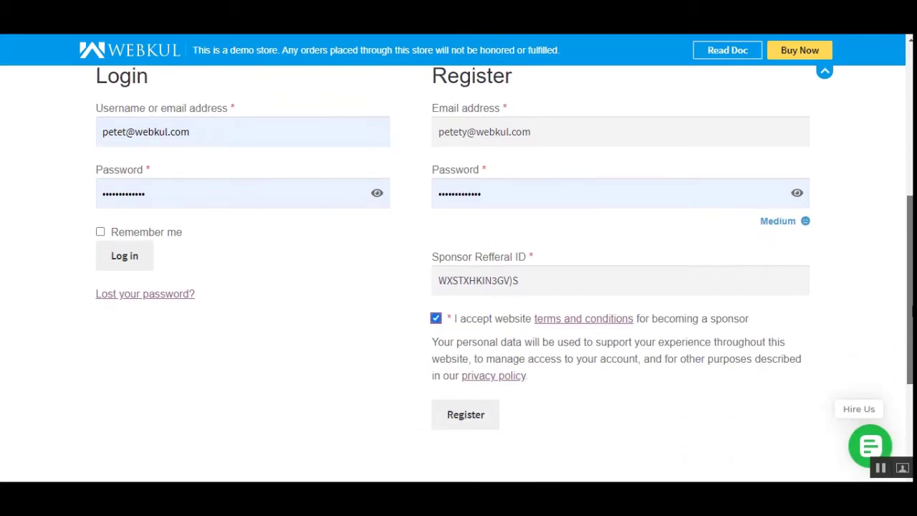
pyautogui.scroll(1, 538, 256)
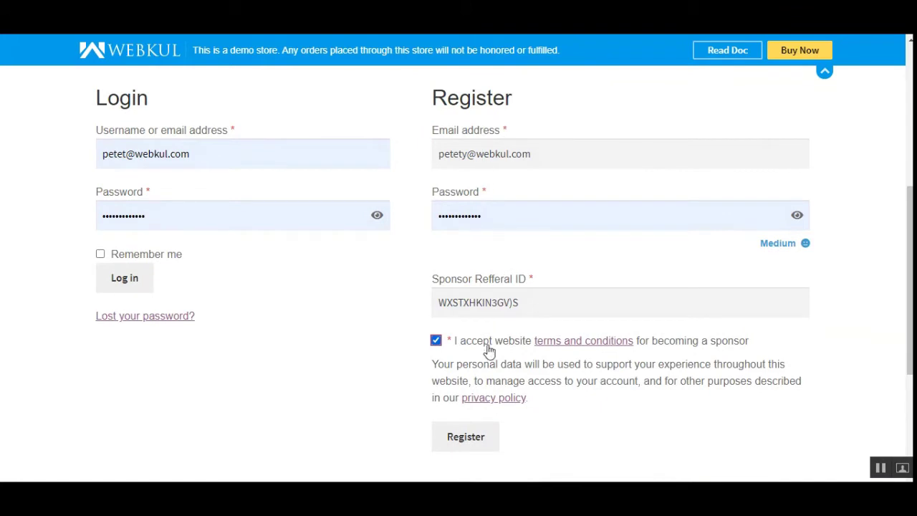
pyautogui.scroll(-1, 514, 373)
pyautogui.scroll(-1, 515, 376)
pyautogui.scroll(1, 454, 356)
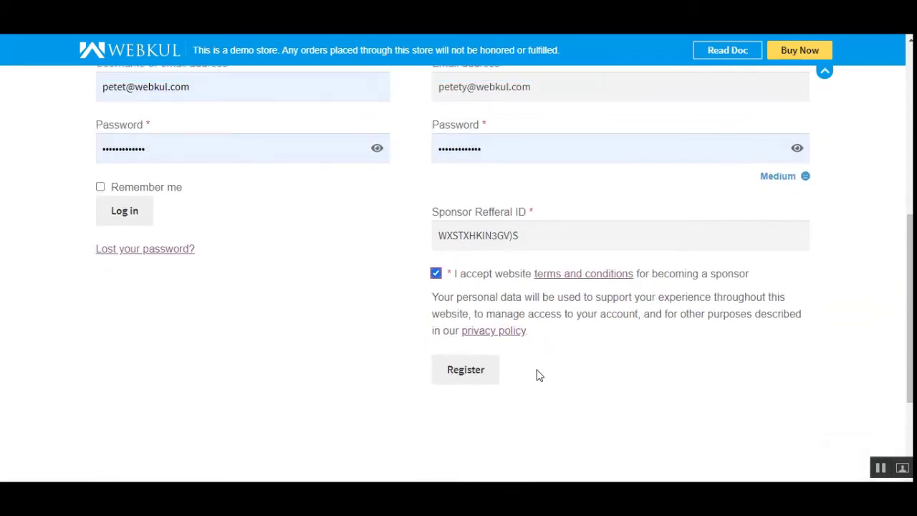
pyautogui.click(469, 377)
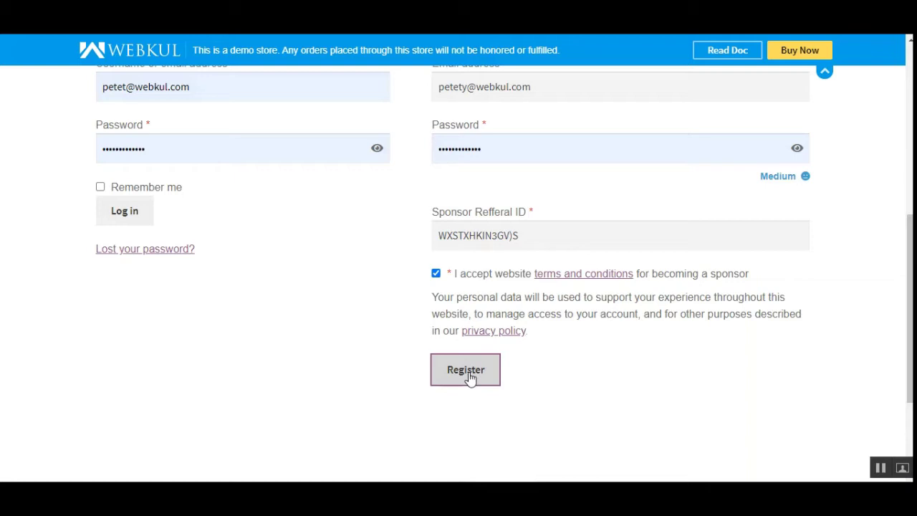
pyautogui.scroll(1, 472, 375)
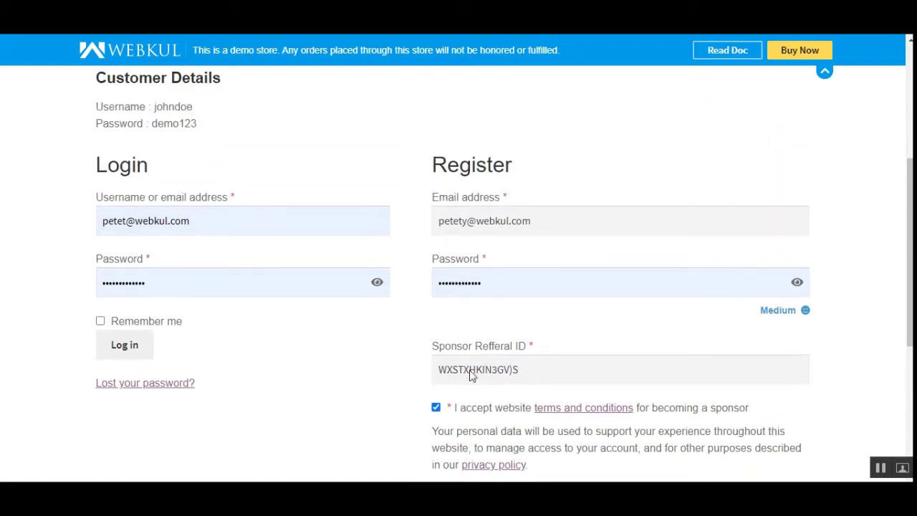
pyautogui.scroll(-2, 472, 375)
# Step: Submit the registration and decline the browser's offer to save the password
pyautogui.click(468, 369)
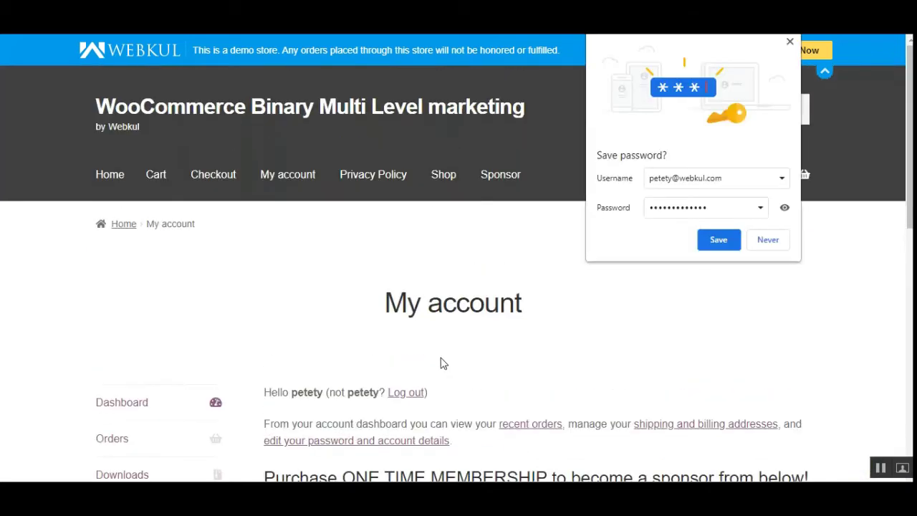
pyautogui.click(768, 240)
pyautogui.scroll(-4, 901, 265)
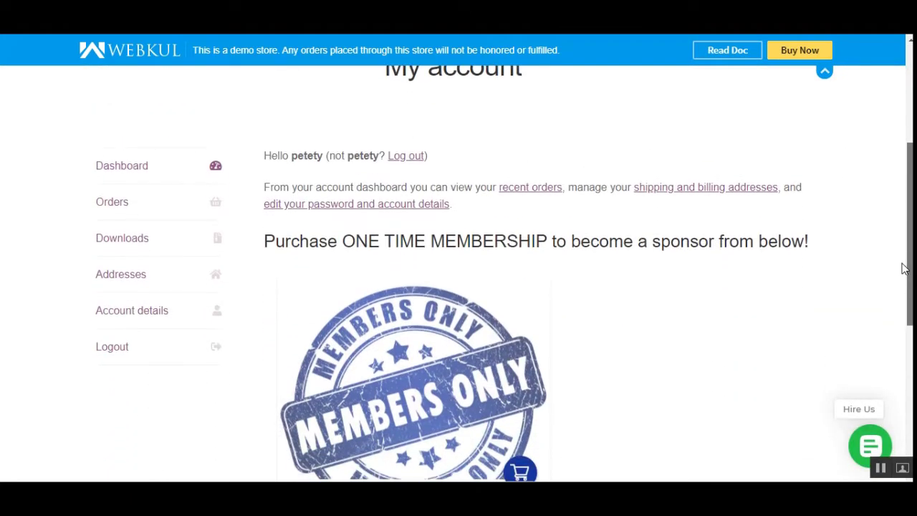
pyautogui.scroll(-3, 902, 286)
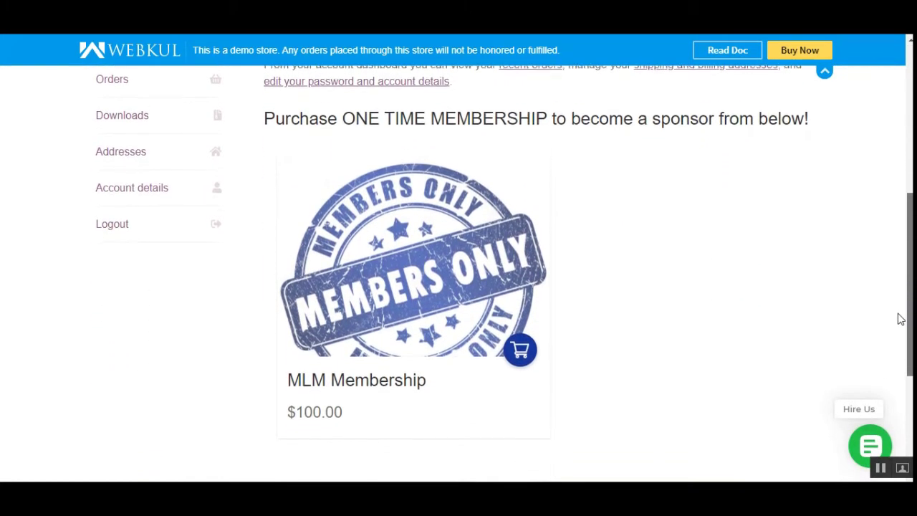
# Step: Scroll My account down to the one-time $100.00 MLM Membership offer
pyautogui.scroll(-1, 902, 330)
pyautogui.scroll(3, 902, 347)
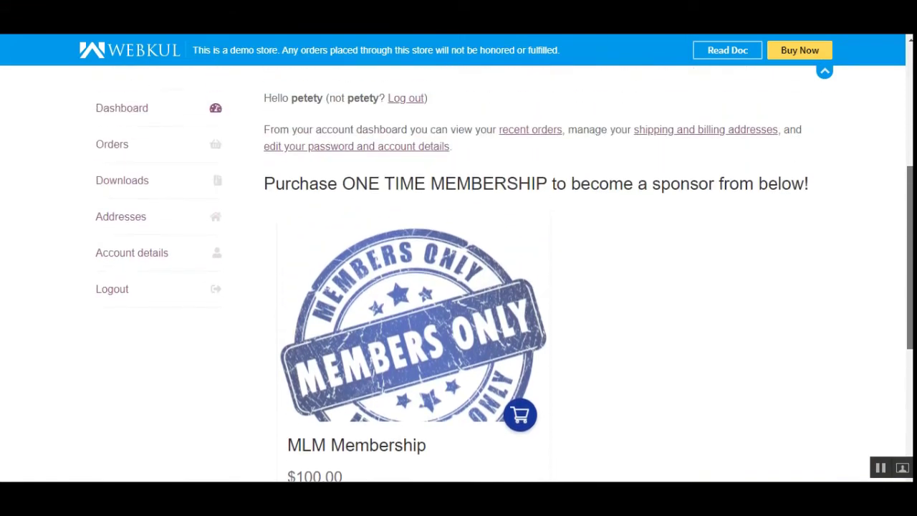
pyautogui.scroll(-2, 902, 337)
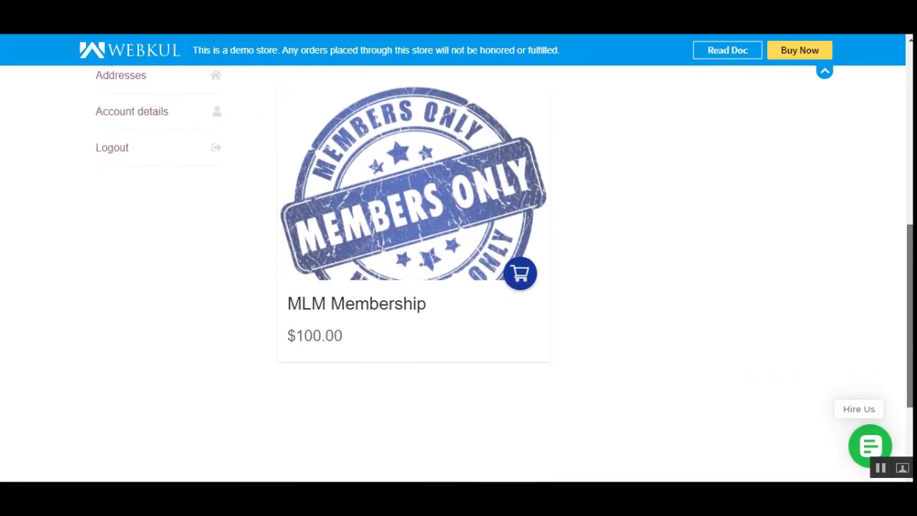
pyautogui.scroll(2, 902, 337)
pyautogui.scroll(2, 504, 273)
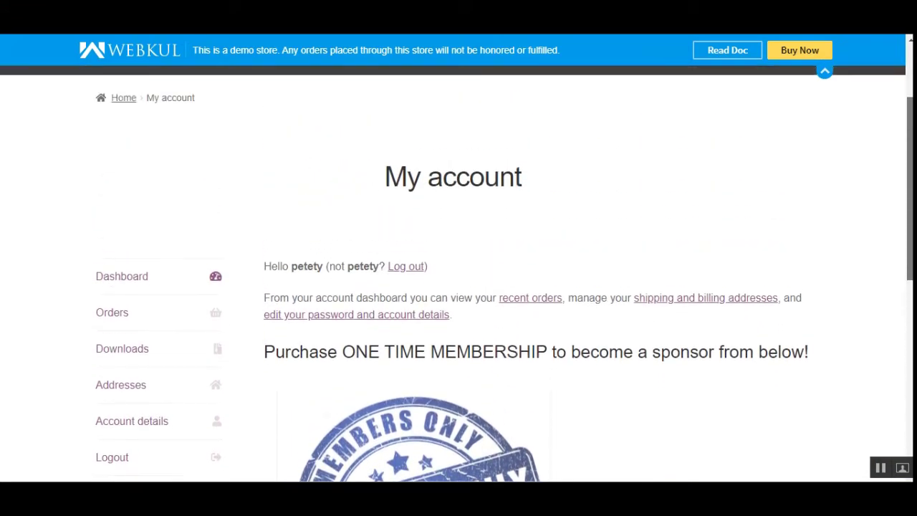
pyautogui.scroll(-1, 912, 231)
pyautogui.scroll(3, 912, 230)
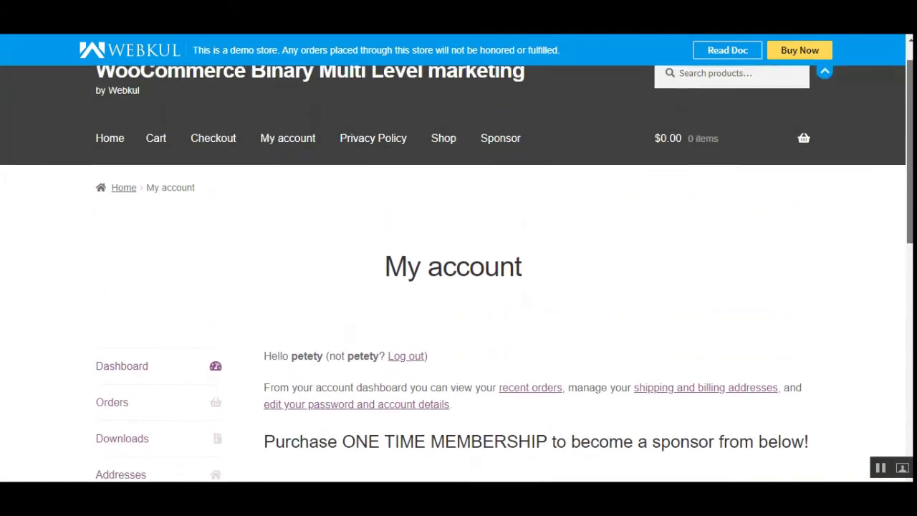
pyautogui.scroll(-2, 912, 231)
pyautogui.scroll(-2, 912, 231)
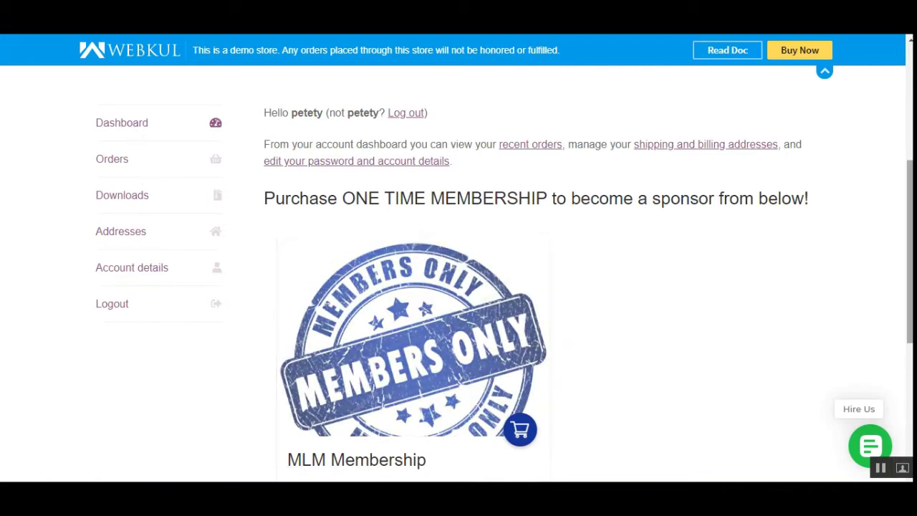
pyautogui.scroll(1, 905, 253)
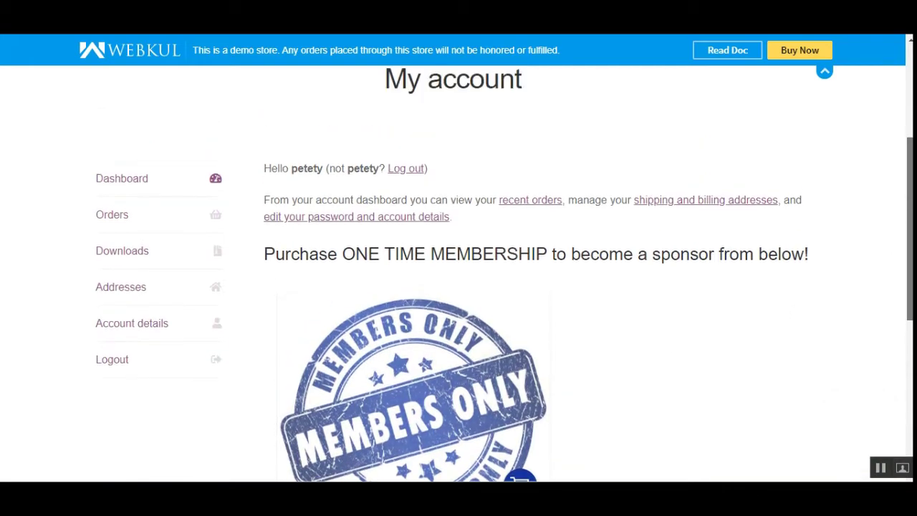
pyautogui.scroll(-3, 880, 293)
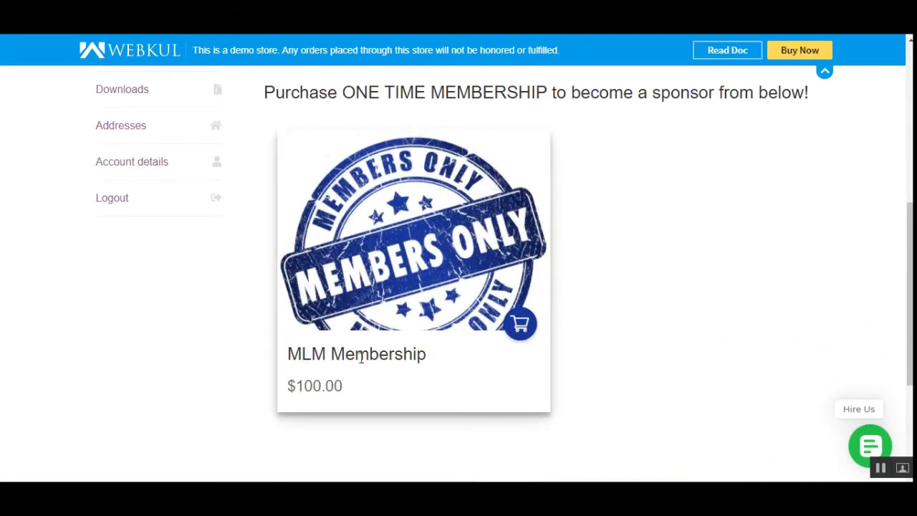
# Step: Add the $100 MLM Membership to the cart and go to checkout
pyautogui.click(521, 326)
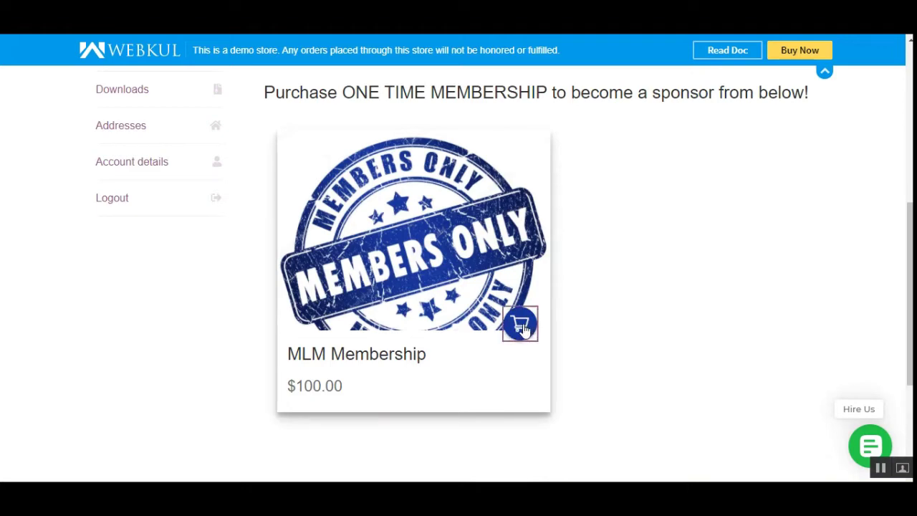
pyautogui.scroll(-5, 482, 341)
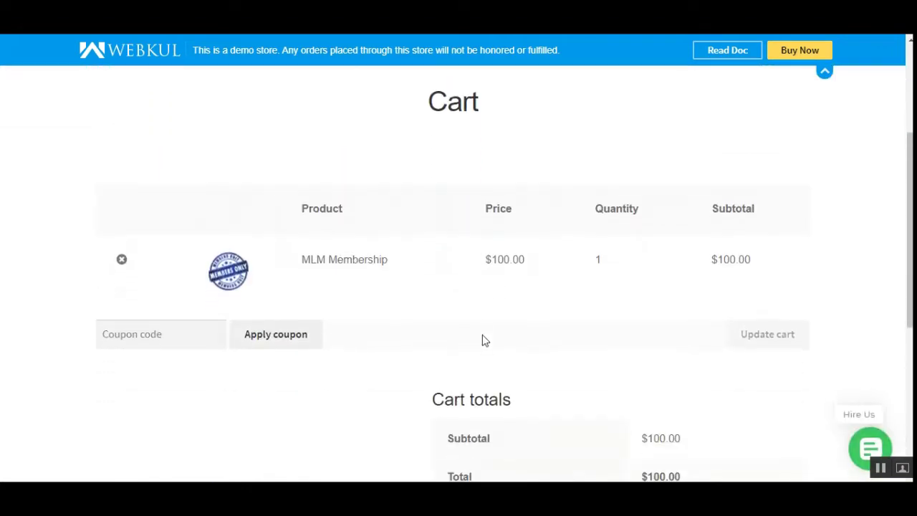
pyautogui.click(629, 398)
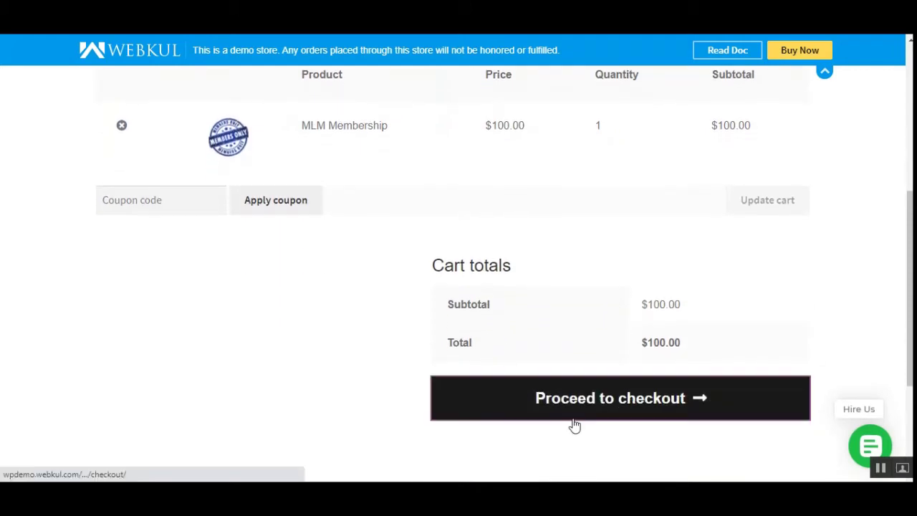
# Step: Autofill the US billing details from a saved entry and place the order
pyautogui.scroll(-3, 243, 311)
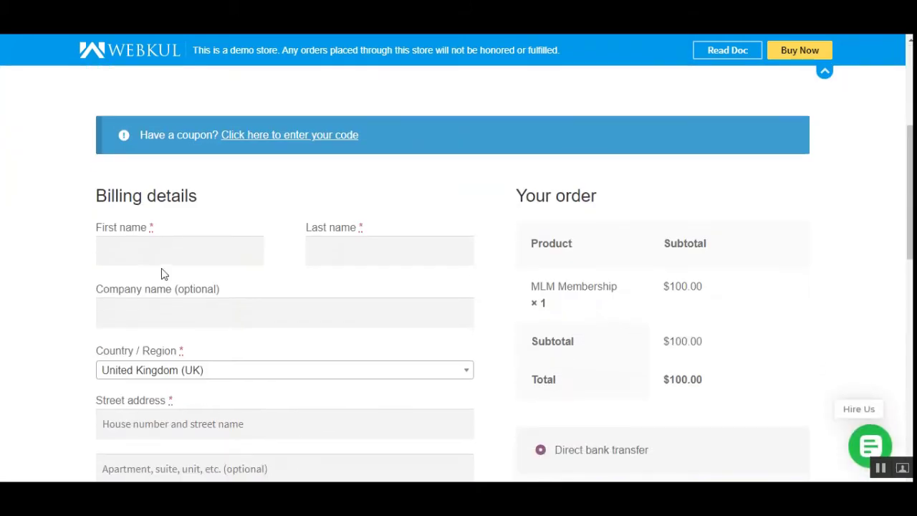
pyautogui.click(162, 250)
pyautogui.click(151, 288)
pyautogui.scroll(-5, 336, 308)
pyautogui.scroll(-2, 337, 308)
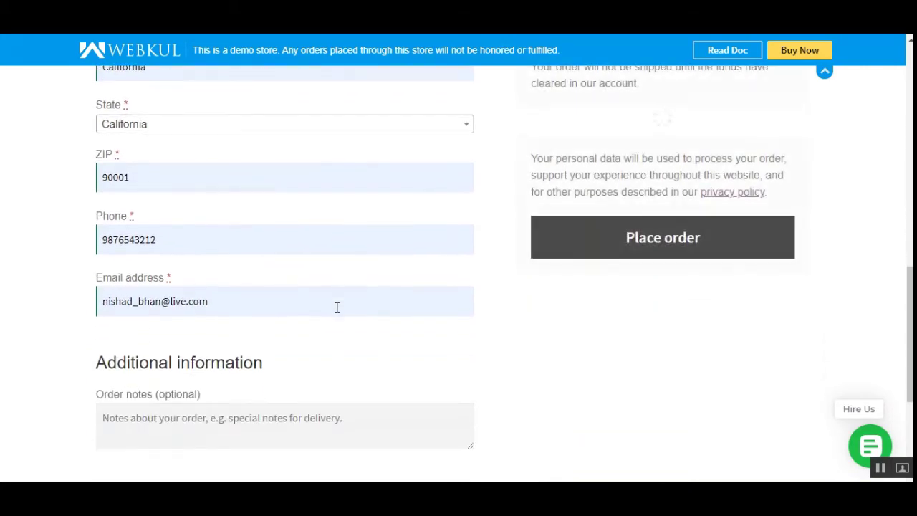
pyautogui.scroll(6, 336, 308)
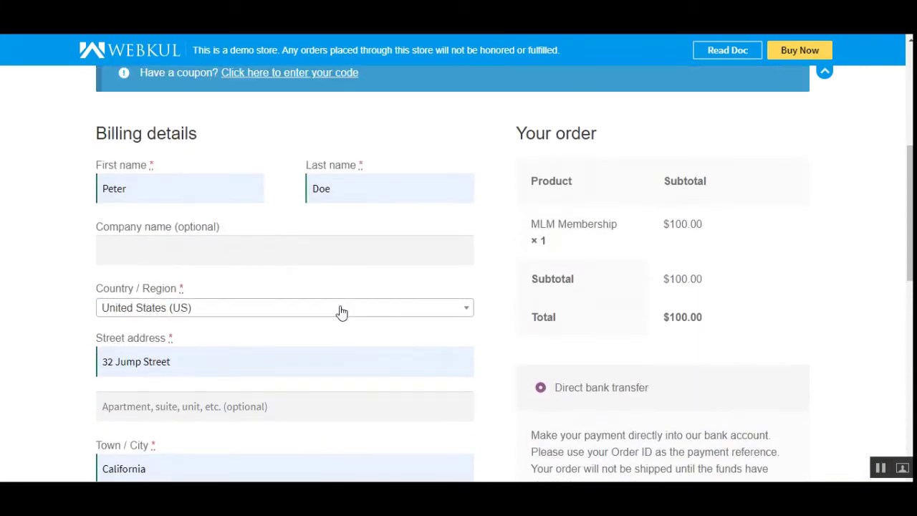
pyautogui.scroll(-4, 342, 313)
pyautogui.scroll(2, 706, 257)
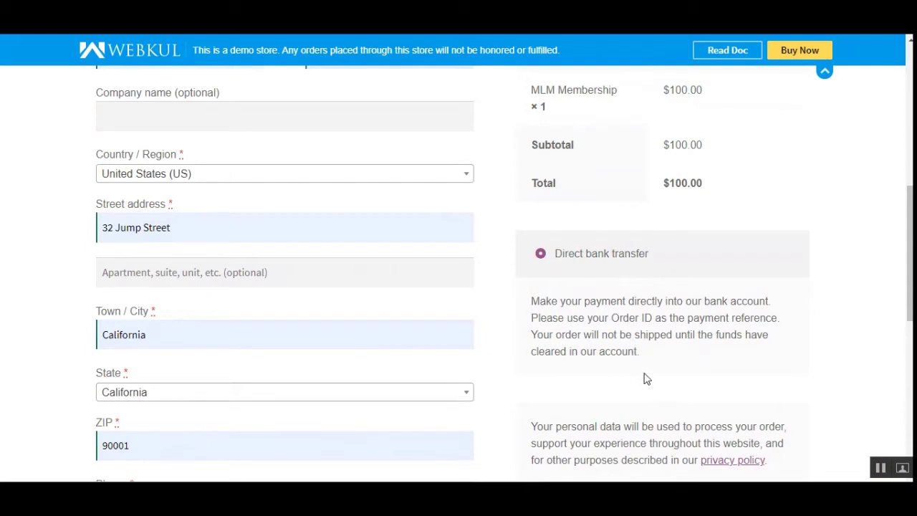
pyautogui.scroll(-3, 644, 379)
pyautogui.click(651, 314)
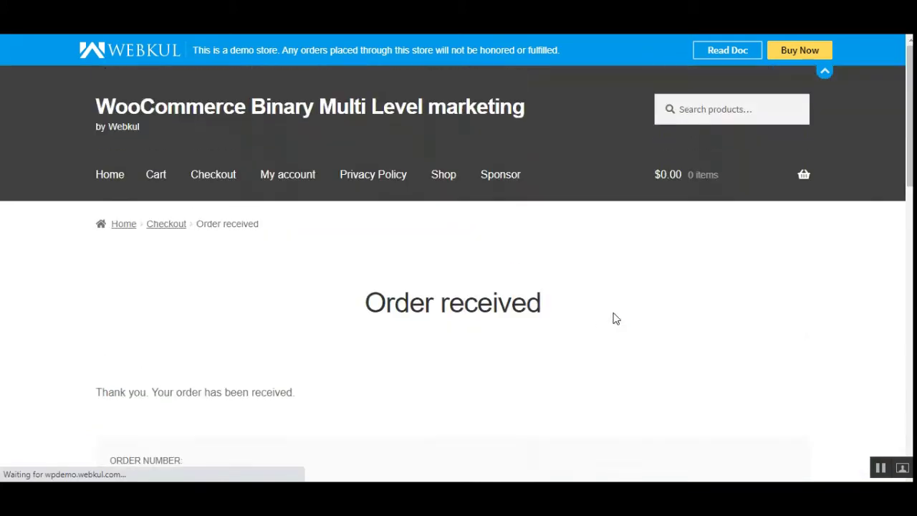
# Step: Open the Sponsor area and highlight the one-time MLM Membership requirement heading
pyautogui.click(502, 181)
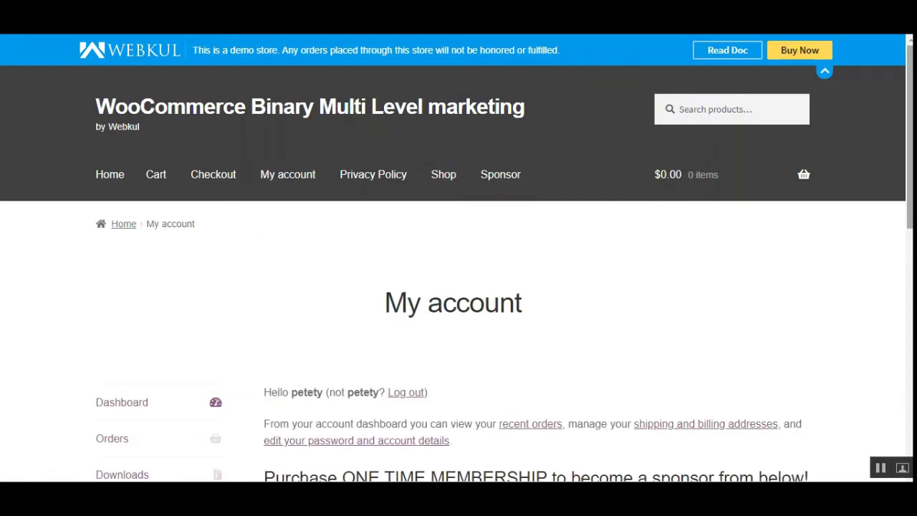
pyautogui.scroll(-5, 500, 328)
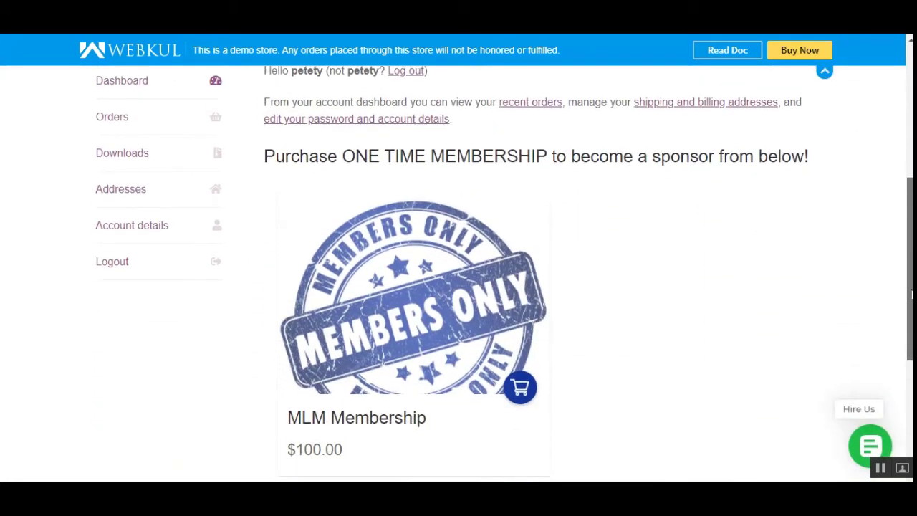
pyautogui.moveTo(285, 156); pyautogui.dragTo(775, 183)
pyautogui.scroll(1, 361, 449)
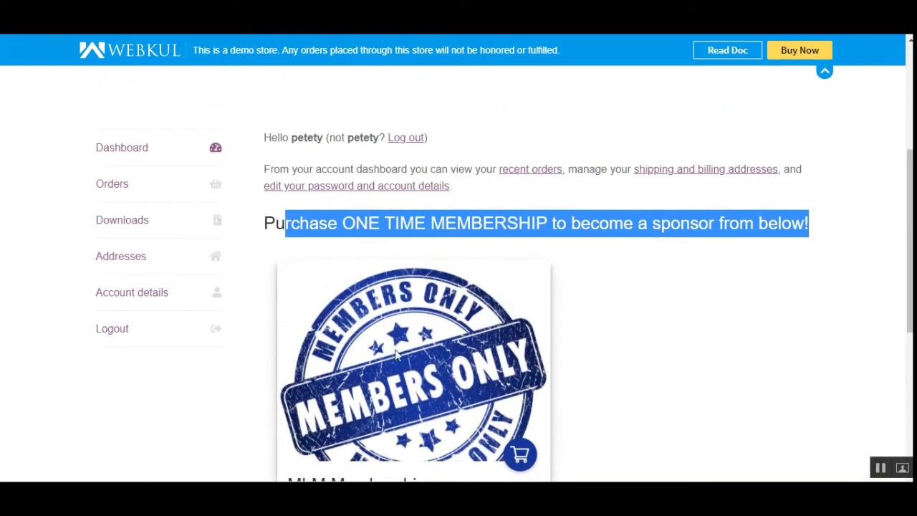
pyautogui.click(411, 215)
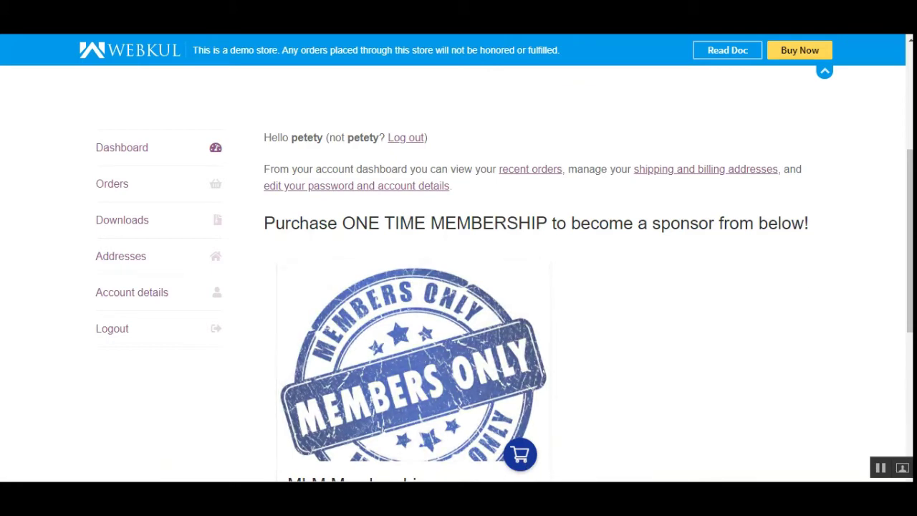
pyautogui.moveTo(300, 224); pyautogui.dragTo(634, 281)
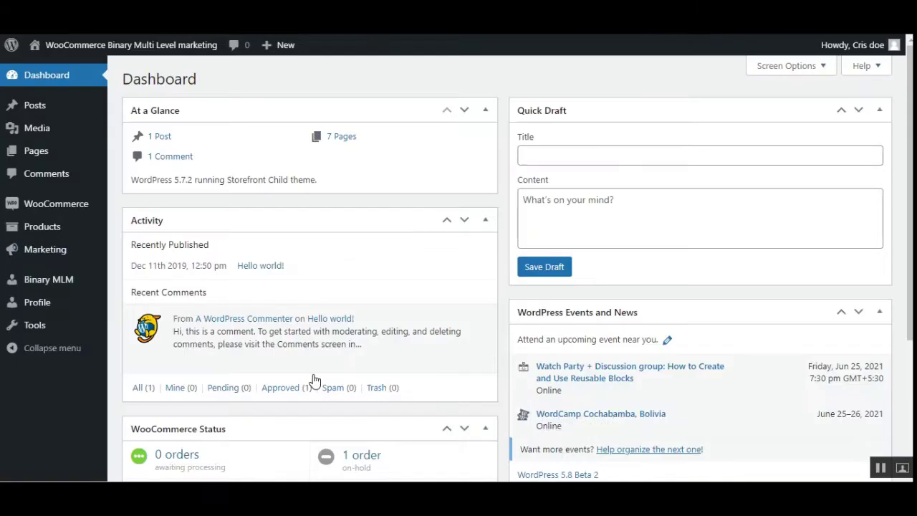
# Step: Reach the WooCommerce Orders entry in the admin sidebar
pyautogui.moveTo(63, 209)
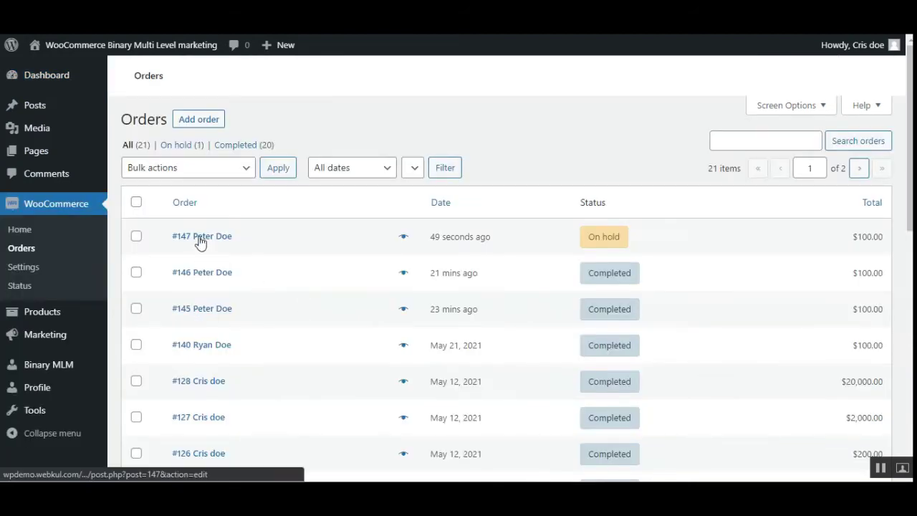
# Step: Change order #147's status from On hold to Completed and update it
pyautogui.click(195, 241)
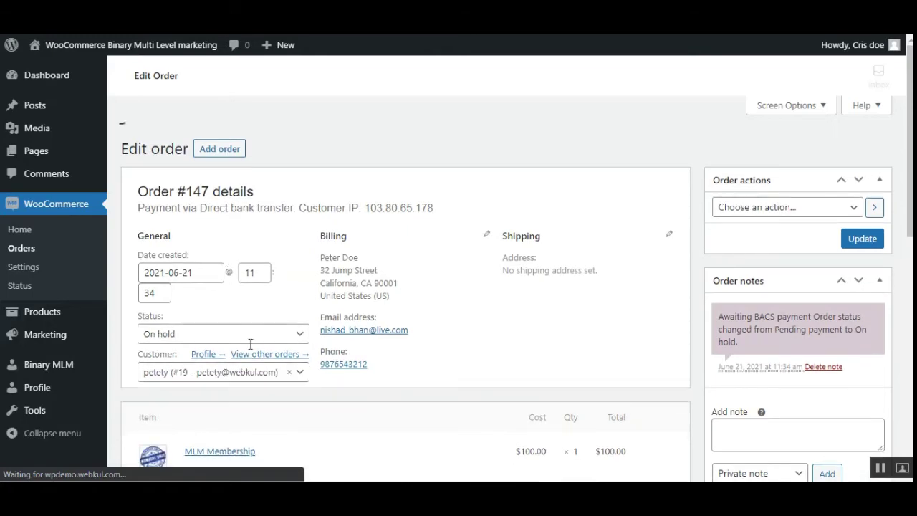
pyautogui.scroll(-4, 241, 370)
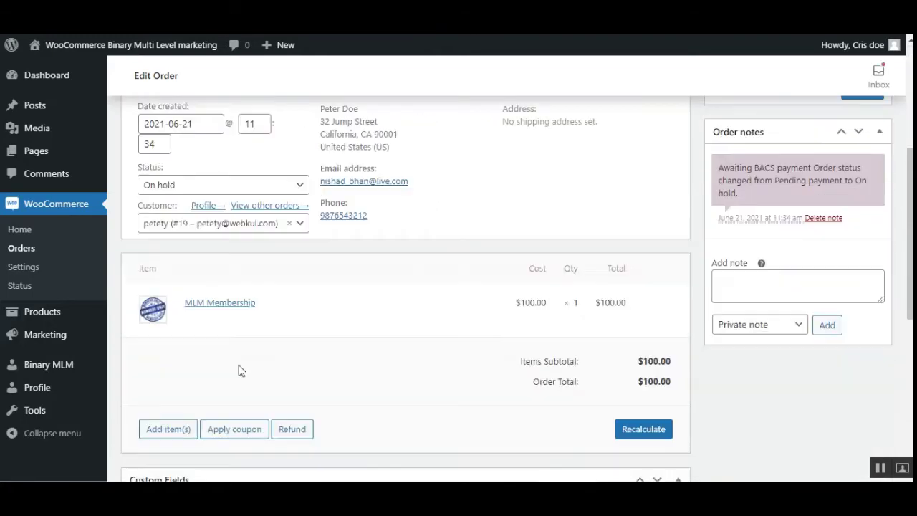
pyautogui.click(230, 187)
pyautogui.click(213, 278)
pyautogui.scroll(3, 596, 288)
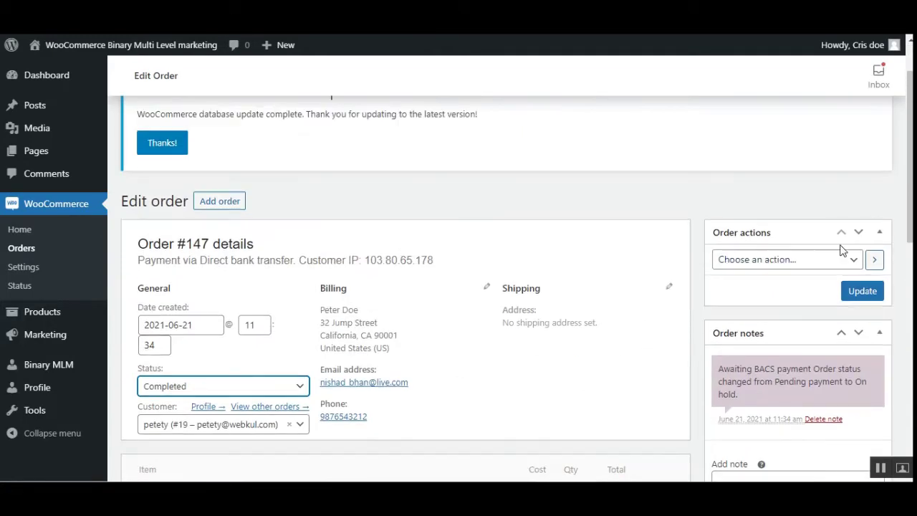
pyautogui.click(863, 291)
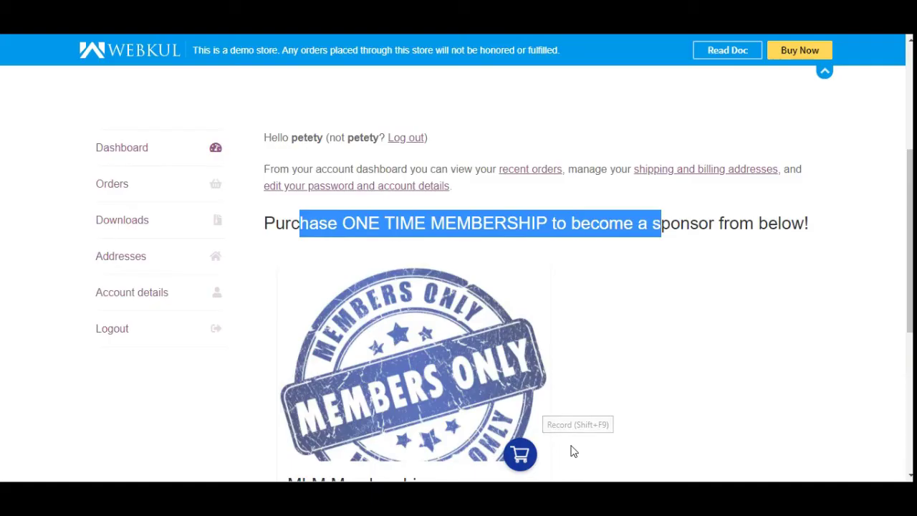
# Step: Reload My account to reveal Sponsor Ads, Genealogy Tree, Wallet and Refferal Link
pyautogui.click(573, 451)
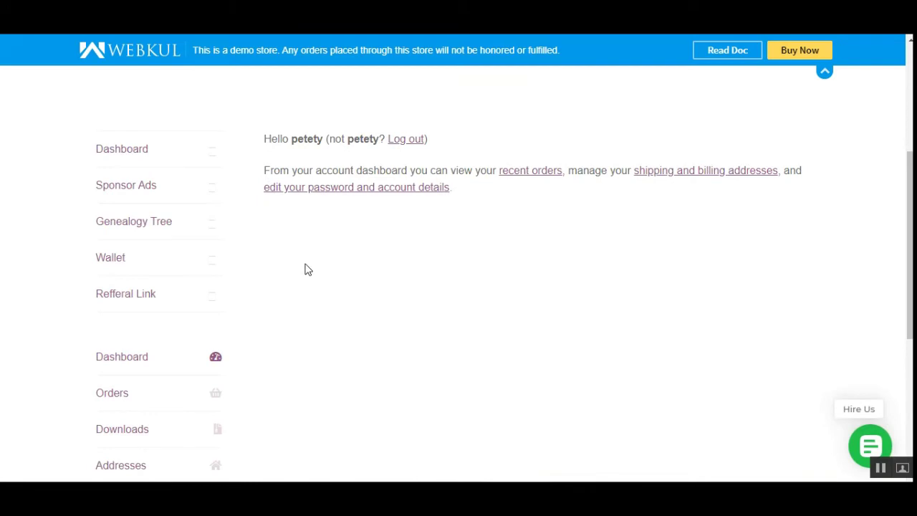
pyautogui.moveTo(911, 250)
pyautogui.mouseDown()
pyautogui.moveTo(912, 160)
pyautogui.moveTo(911, 252)
pyautogui.mouseUp()
pyautogui.scroll(-2, 101, 303)
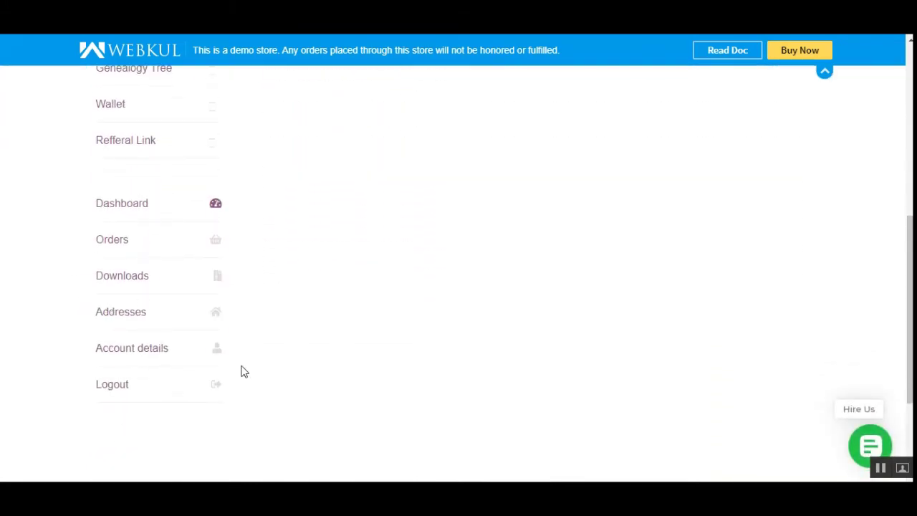
pyautogui.scroll(3, 109, 334)
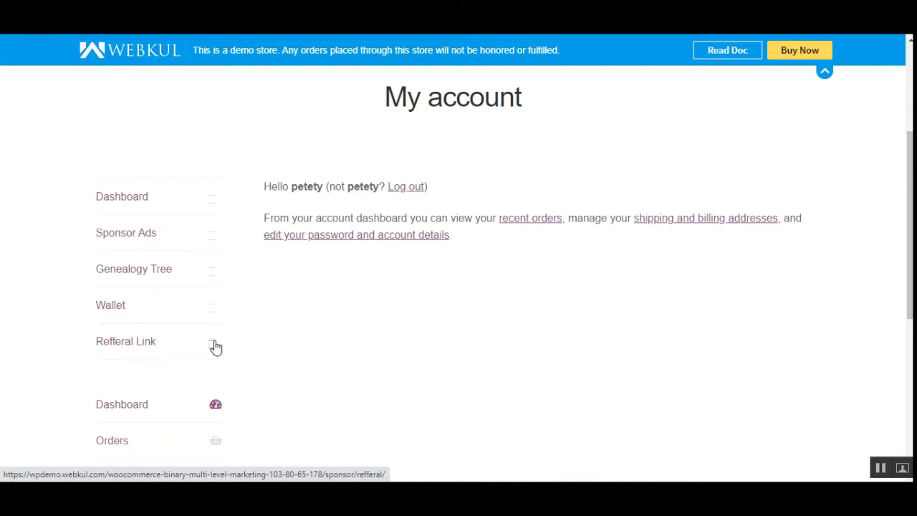
# Step: Open Refferal Link and highlight the Sponsor ID label above the 2-sponsor limit
pyautogui.click(162, 350)
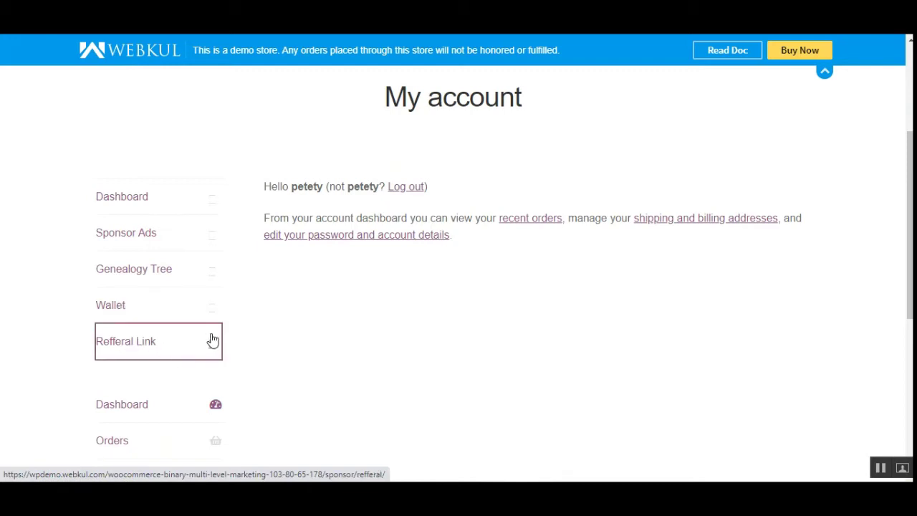
pyautogui.scroll(-3, 215, 337)
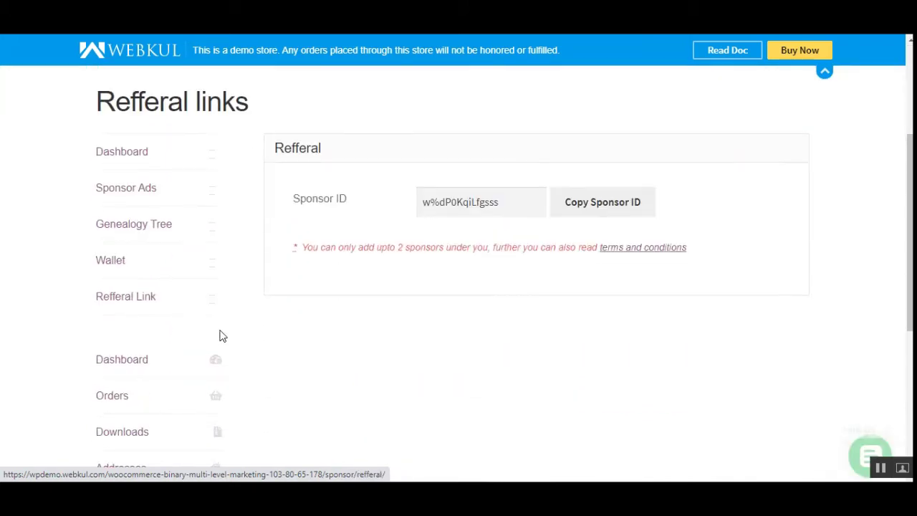
pyautogui.doubleClick(342, 205)
pyautogui.moveTo(357, 206); pyautogui.dragTo(296, 201)
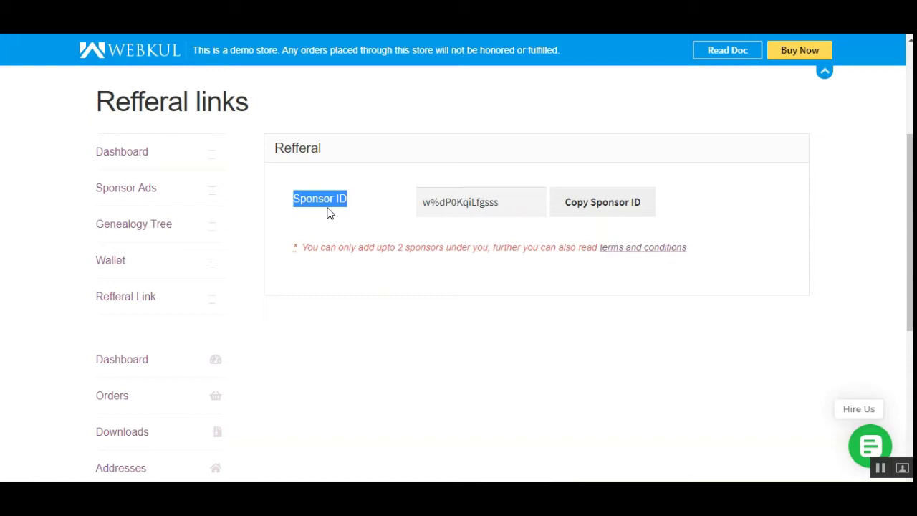
pyautogui.click(341, 231)
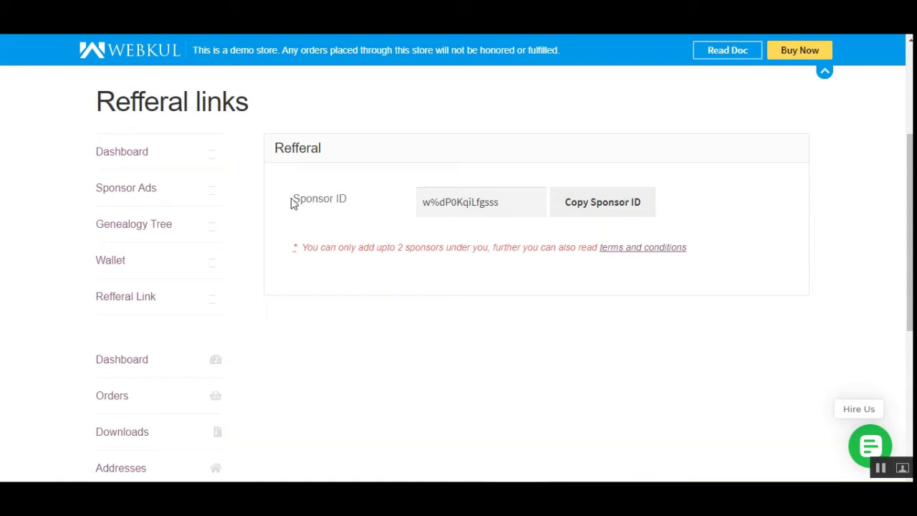
pyautogui.moveTo(291, 203); pyautogui.dragTo(362, 210)
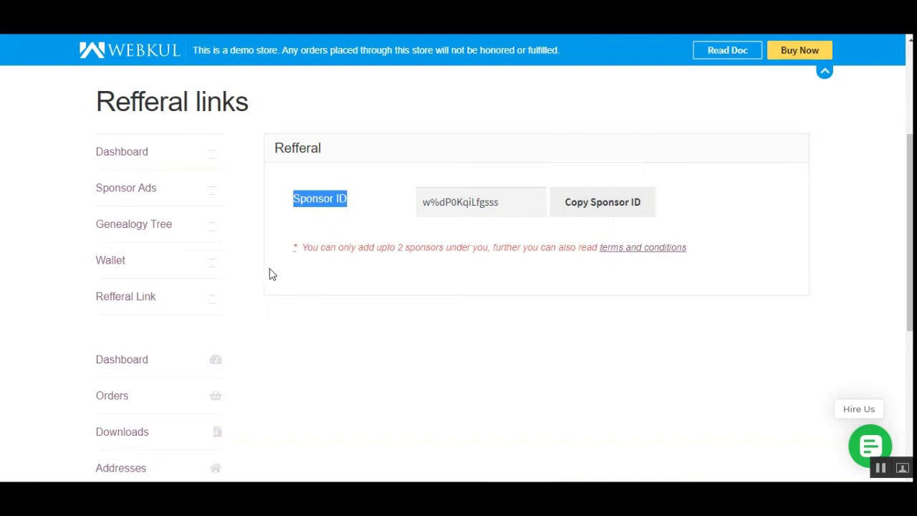
pyautogui.click(269, 222)
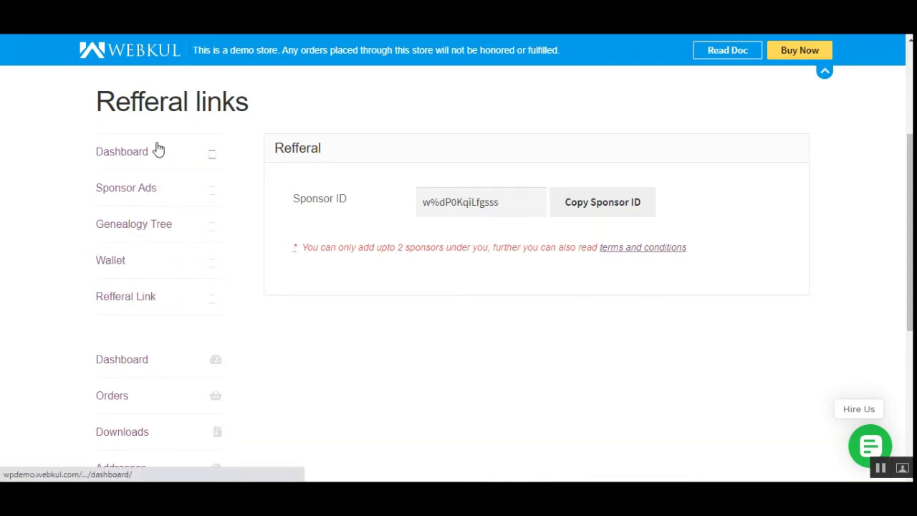
# Step: View the Sponsor dashboard's earnings and Commission Comparision chart
pyautogui.scroll(3, 910, 229)
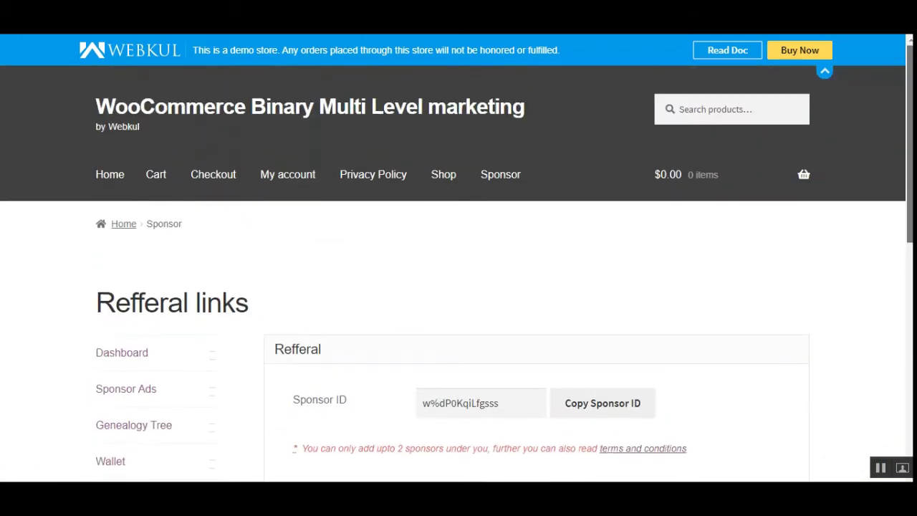
pyautogui.click(501, 179)
pyautogui.scroll(-5, 501, 182)
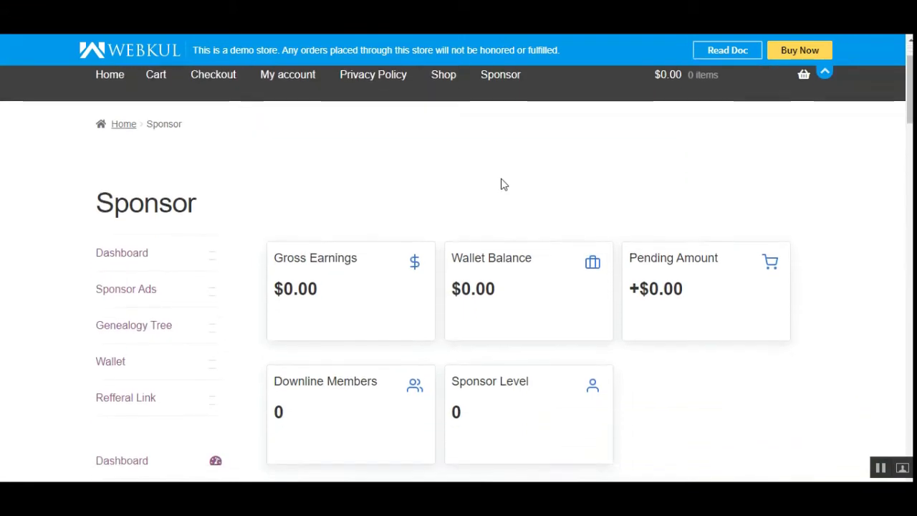
pyautogui.scroll(-3, 122, 379)
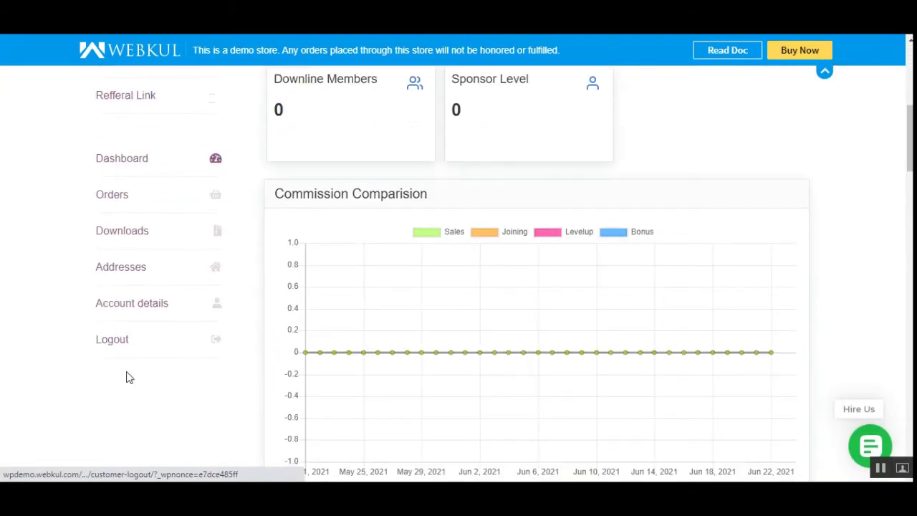
# Step: Log out to the My account login and registration page
pyautogui.click(141, 344)
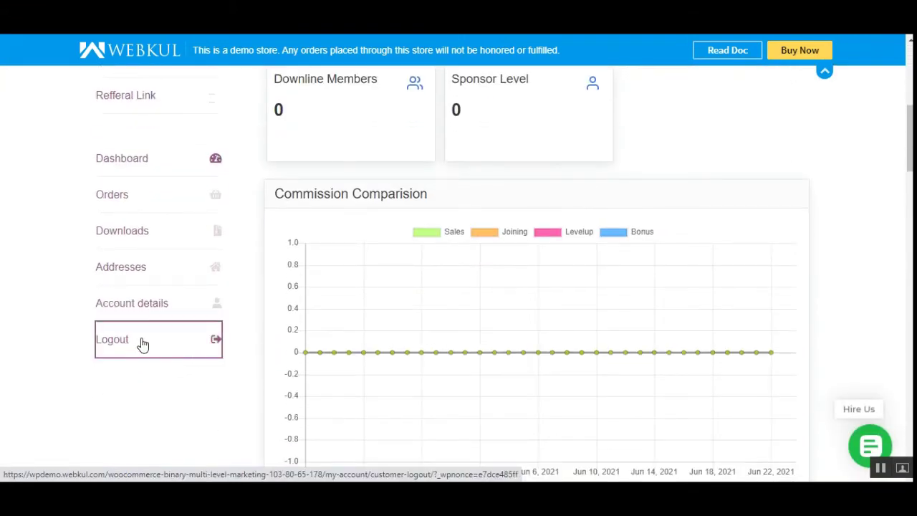
pyautogui.scroll(-3, 285, 359)
pyautogui.scroll(3, 337, 344)
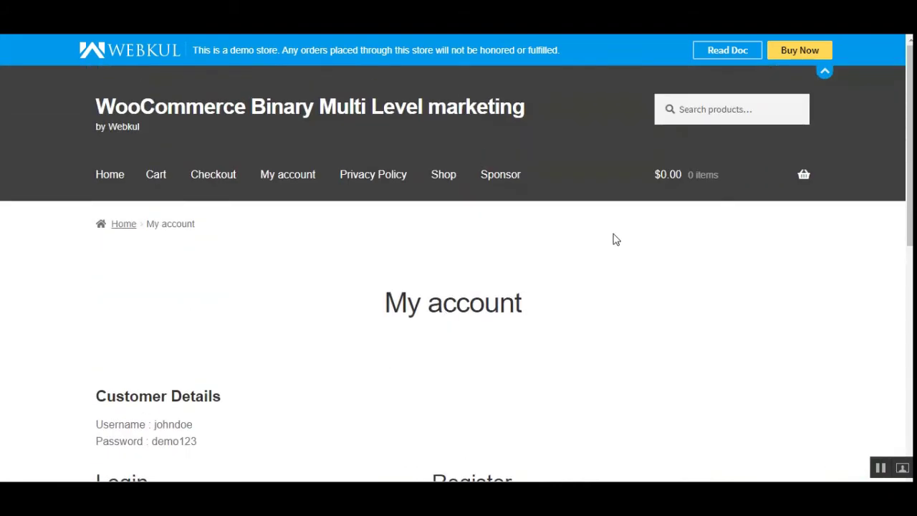
# Step: Copy the demo username from the Sponsor page's Customer Details into the login form
pyautogui.click(527, 185)
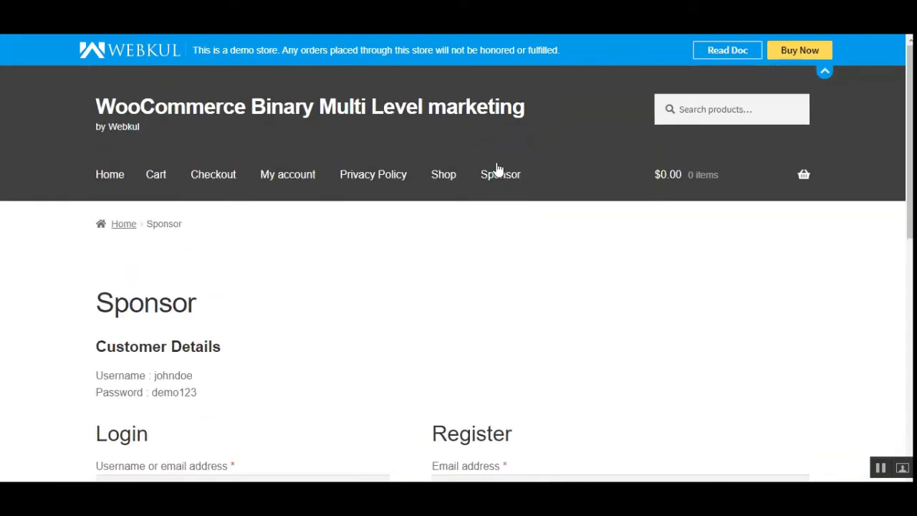
pyautogui.scroll(-3, 164, 420)
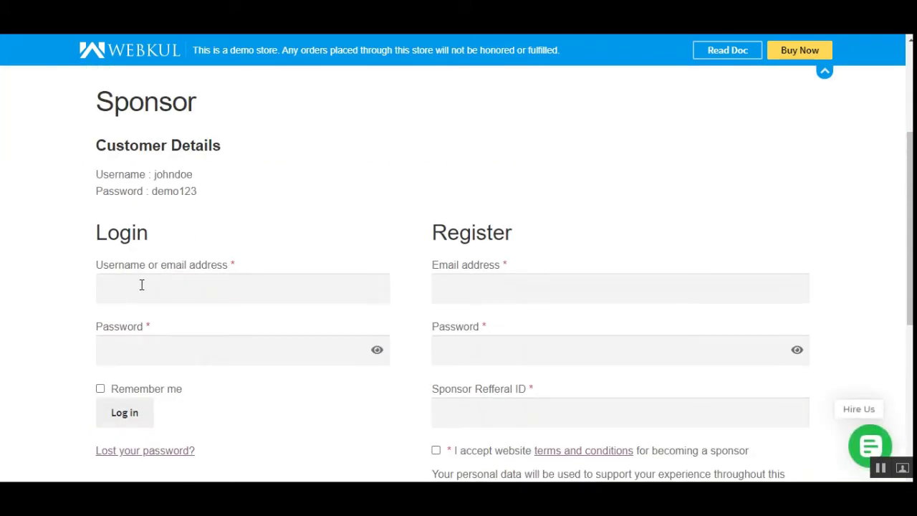
pyautogui.doubleClick(181, 176)
pyautogui.rightClick(180, 176)
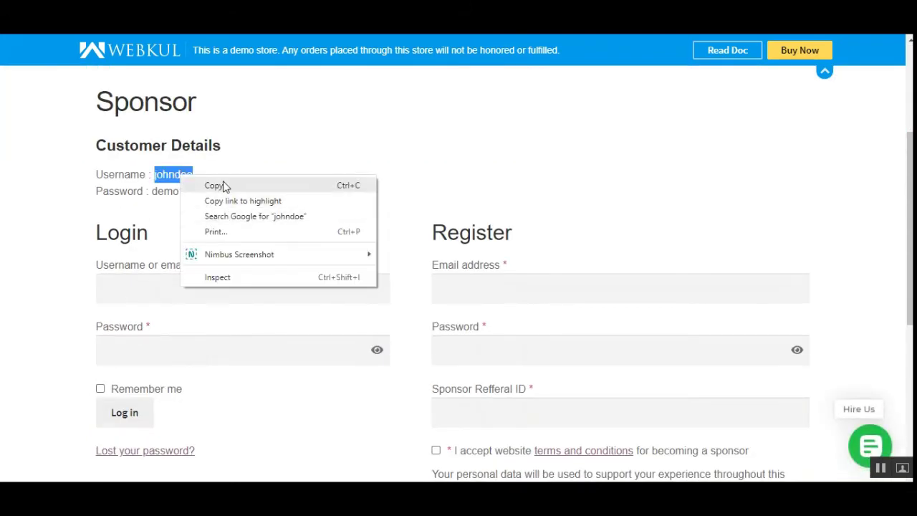
pyautogui.click(221, 187)
pyautogui.click(131, 290)
pyautogui.rightClick(131, 291)
pyautogui.click(179, 169)
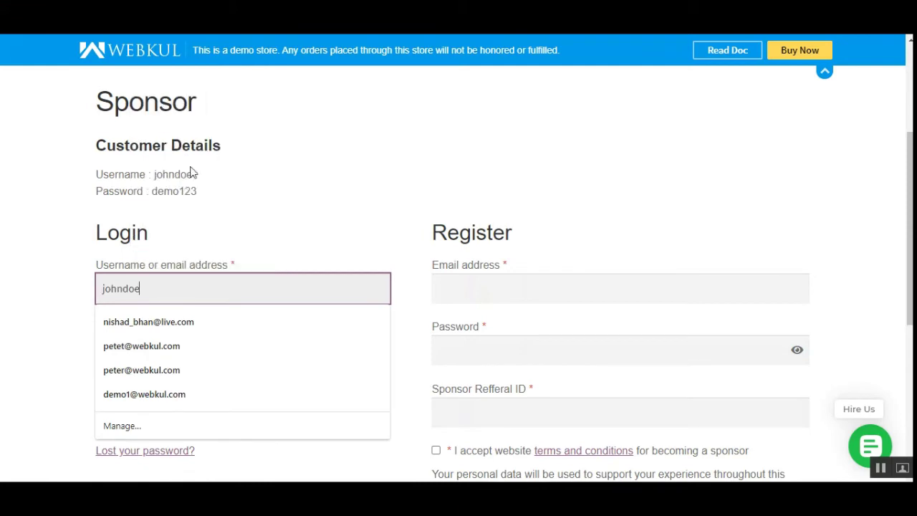
pyautogui.click(179, 190)
# Step: Copy the demo password into the password field and log in
pyautogui.doubleClick(179, 190)
pyautogui.rightClick(181, 190)
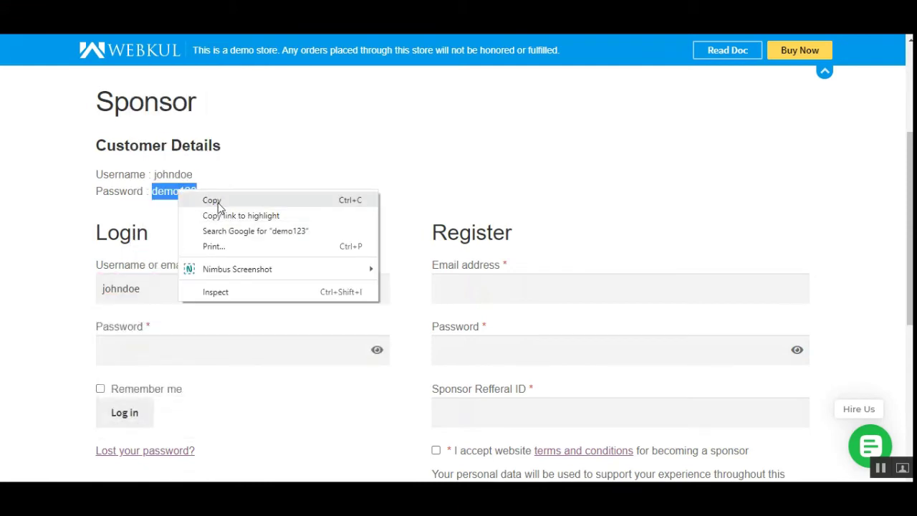
pyautogui.click(210, 199)
pyautogui.rightClick(119, 364)
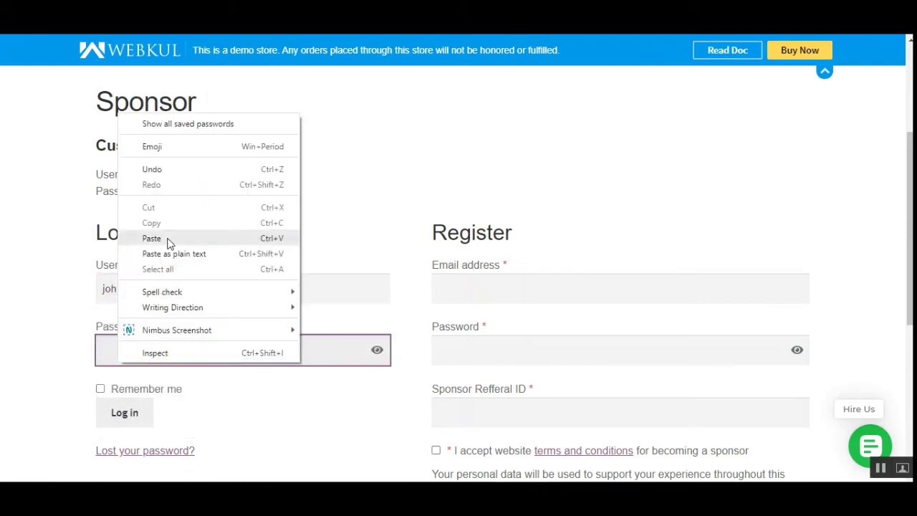
pyautogui.click(168, 241)
pyautogui.click(133, 421)
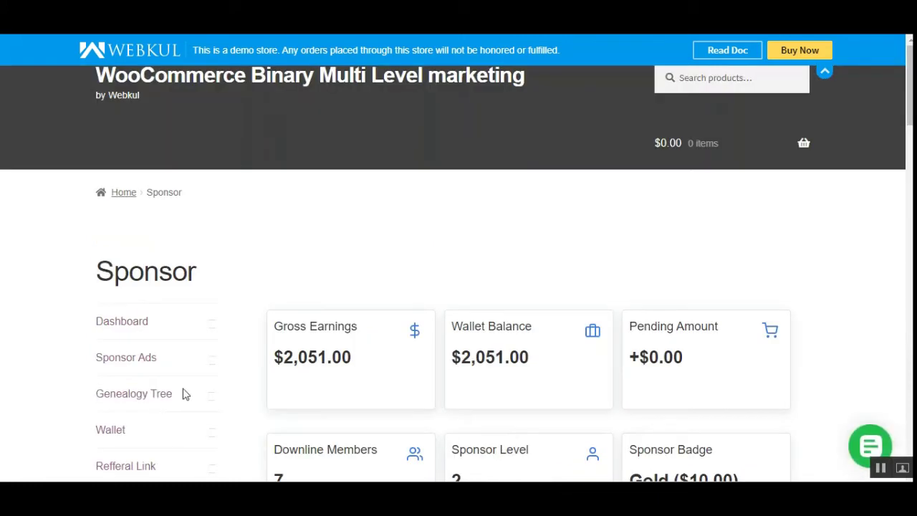
pyautogui.scroll(-3, 225, 164)
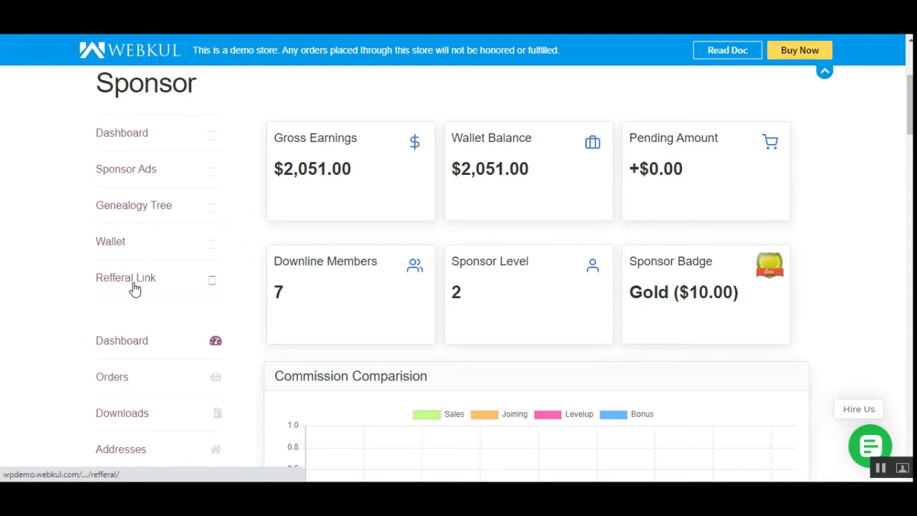
pyautogui.click(154, 139)
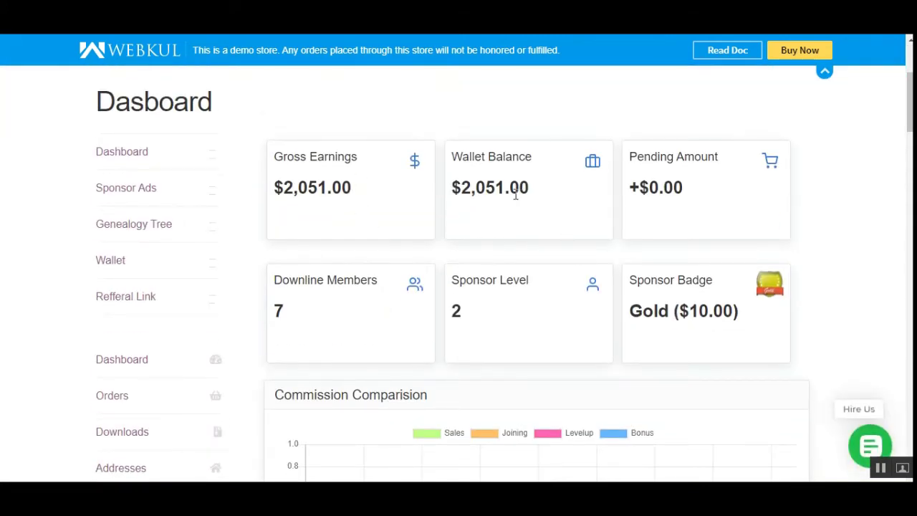
pyautogui.moveTo(476, 190); pyautogui.dragTo(538, 194)
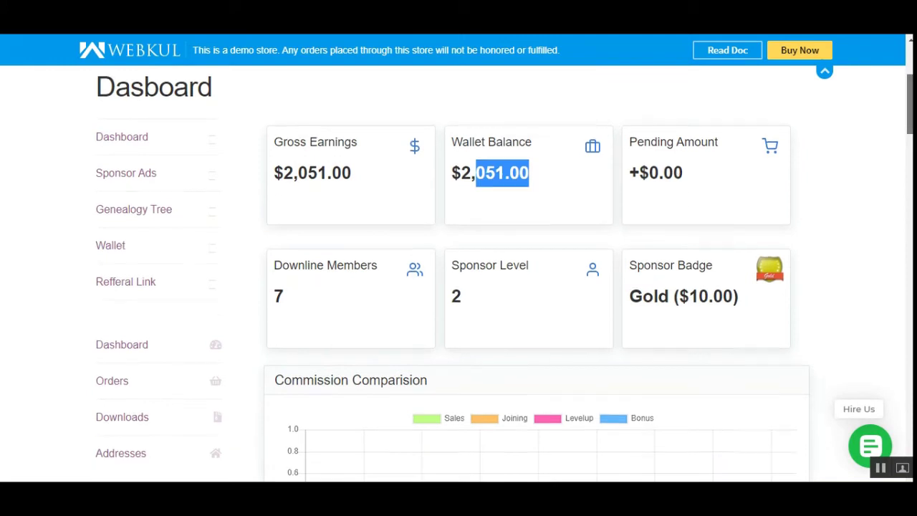
pyautogui.scroll(-1, 853, 128)
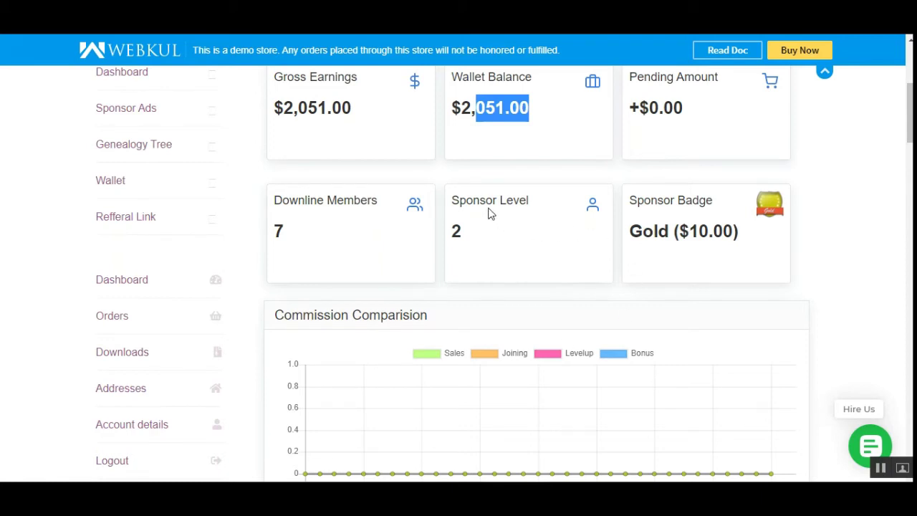
pyautogui.moveTo(475, 201); pyautogui.dragTo(531, 203)
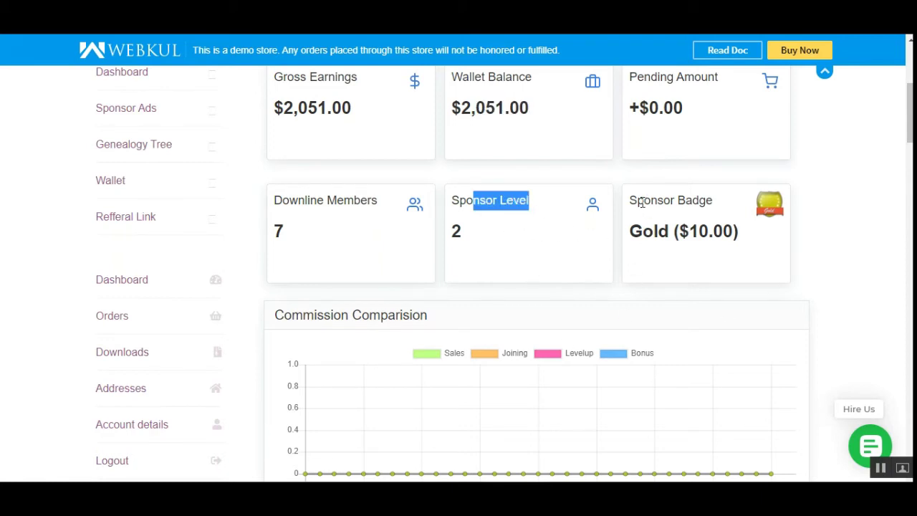
pyautogui.moveTo(642, 202); pyautogui.dragTo(714, 203)
pyautogui.moveTo(644, 231); pyautogui.dragTo(694, 271)
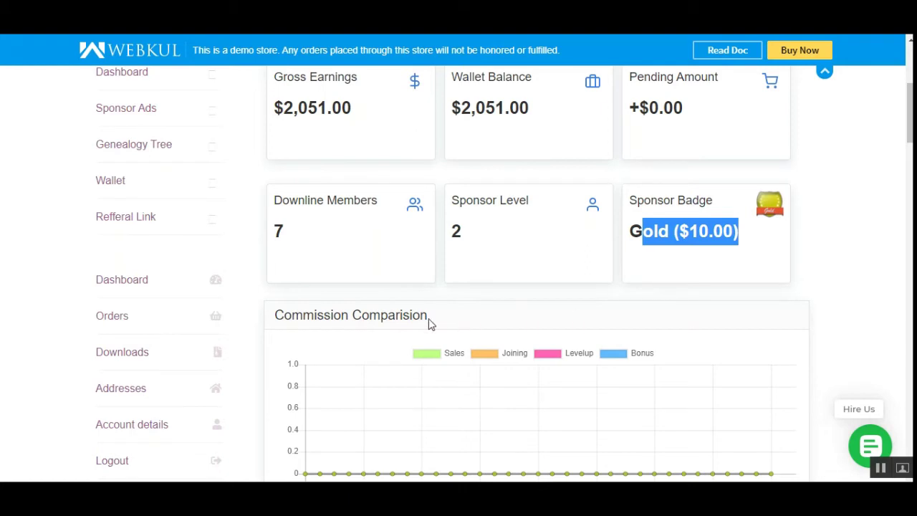
pyautogui.scroll(-2, 432, 321)
pyautogui.scroll(3, 434, 319)
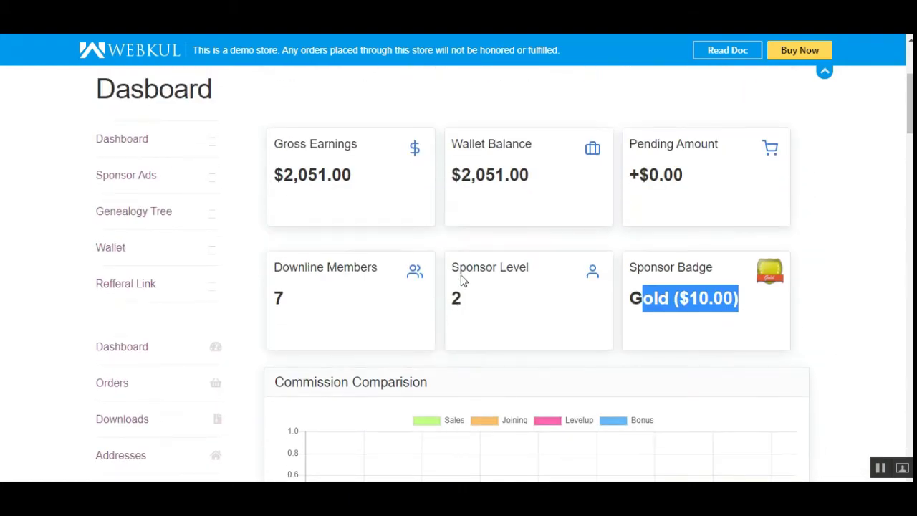
pyautogui.click(694, 243)
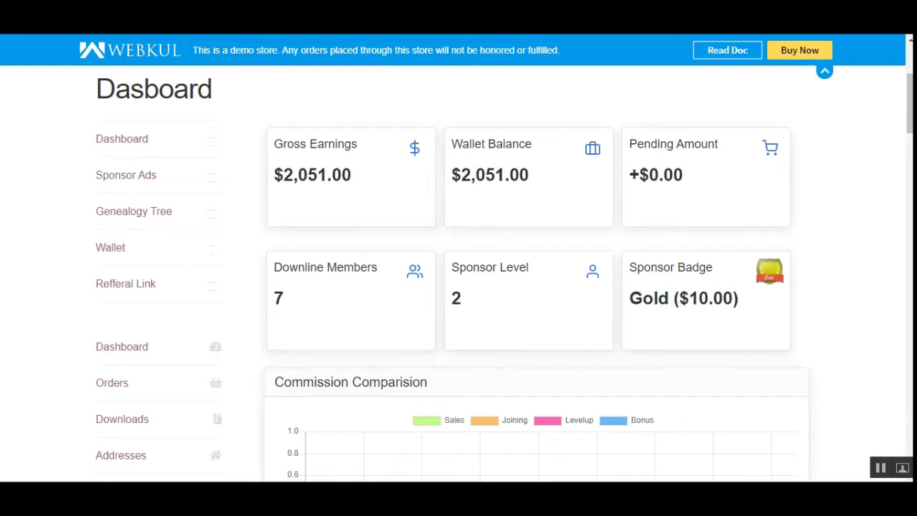
pyautogui.scroll(-3, 541, 167)
pyautogui.scroll(-10, 905, 260)
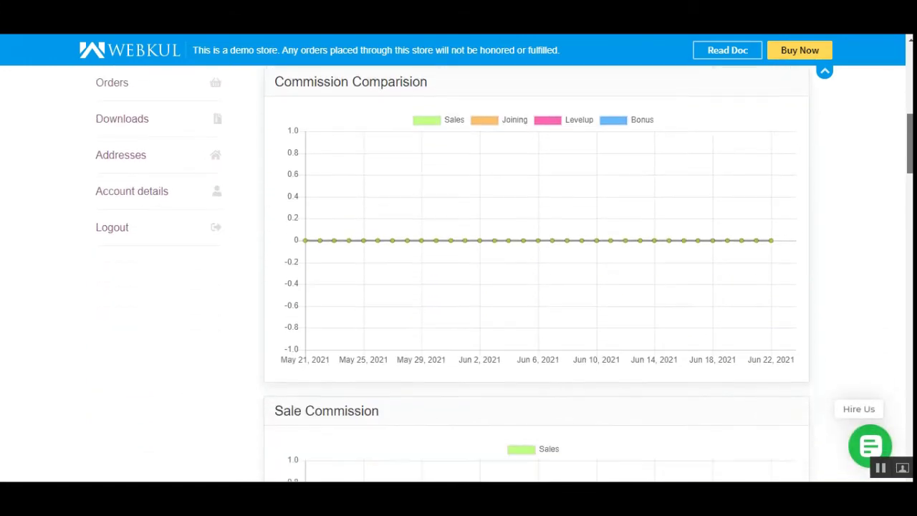
pyautogui.moveTo(905, 259); pyautogui.dragTo(900, 406)
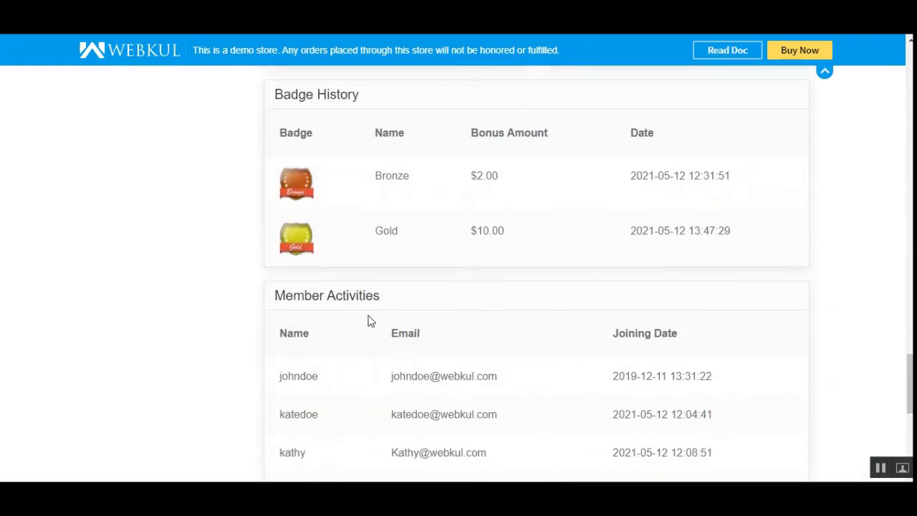
pyautogui.scroll(2, 367, 319)
pyautogui.moveTo(299, 228); pyautogui.dragTo(422, 397)
pyautogui.scroll(3, 420, 394)
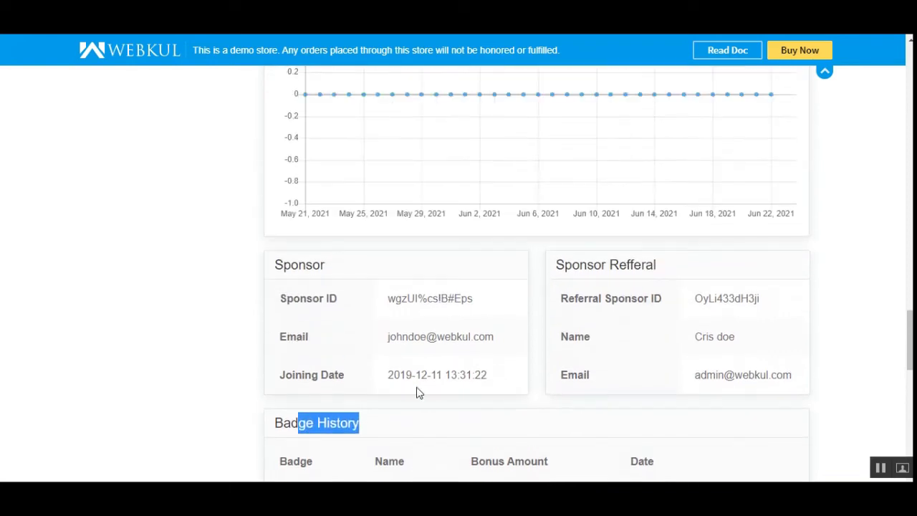
pyautogui.moveTo(284, 272); pyautogui.dragTo(322, 272)
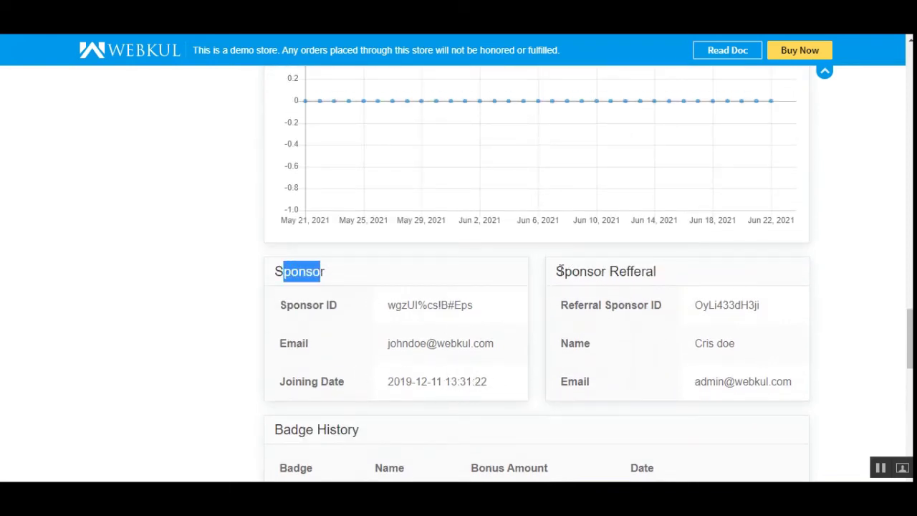
pyautogui.moveTo(558, 272); pyautogui.dragTo(624, 346)
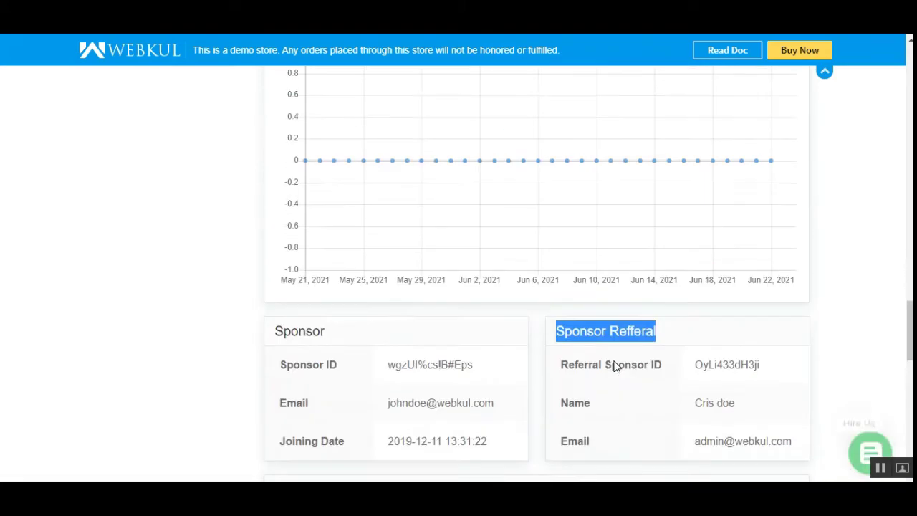
pyautogui.scroll(5, 573, 378)
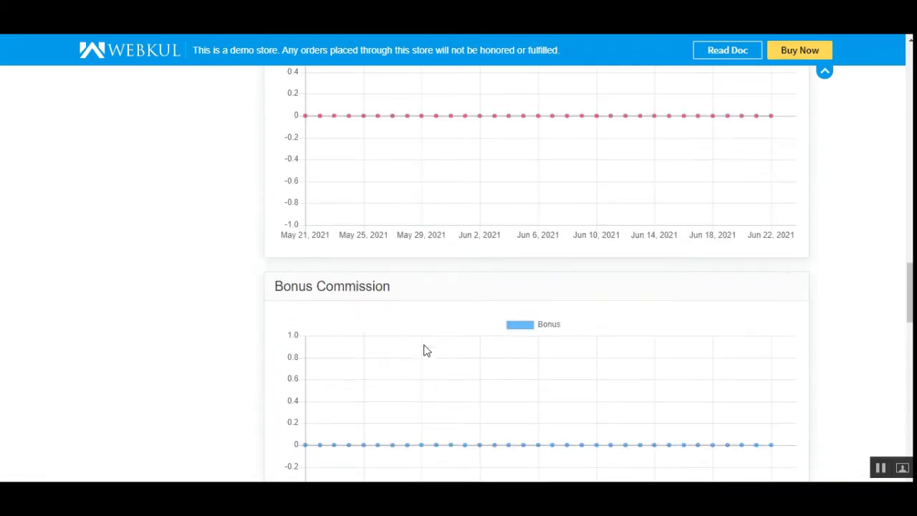
pyautogui.moveTo(299, 347); pyautogui.dragTo(563, 387)
pyautogui.scroll(-3, 575, 378)
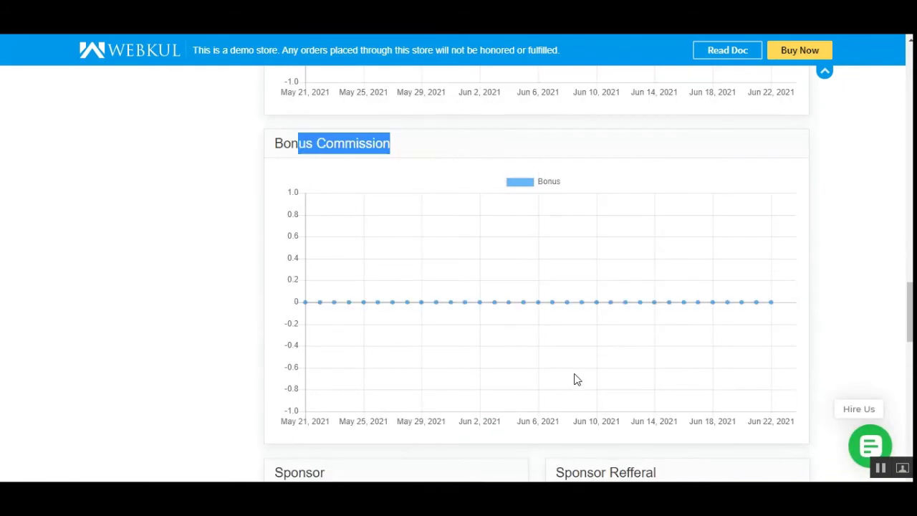
pyautogui.scroll(5, 576, 378)
pyautogui.moveTo(301, 217); pyautogui.dragTo(434, 308)
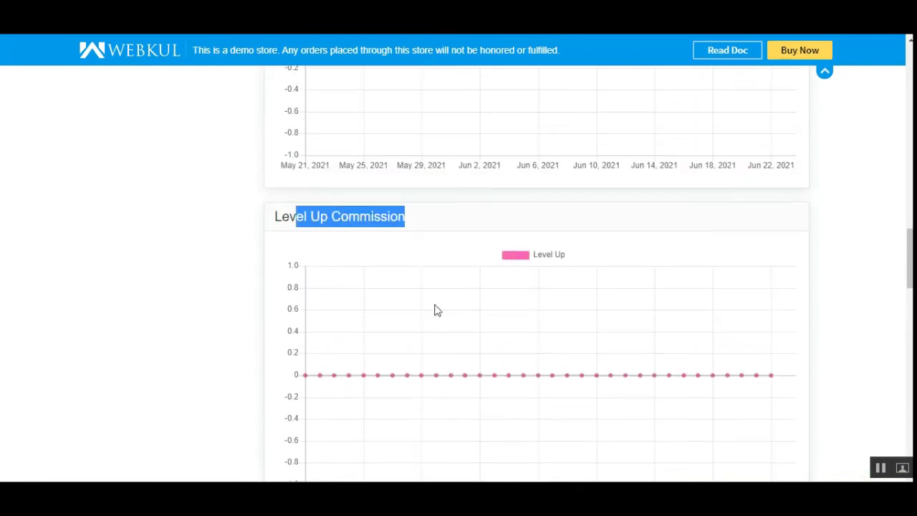
pyautogui.scroll(5, 434, 308)
pyautogui.moveTo(280, 291); pyautogui.dragTo(417, 293)
pyautogui.scroll(-6, 418, 315)
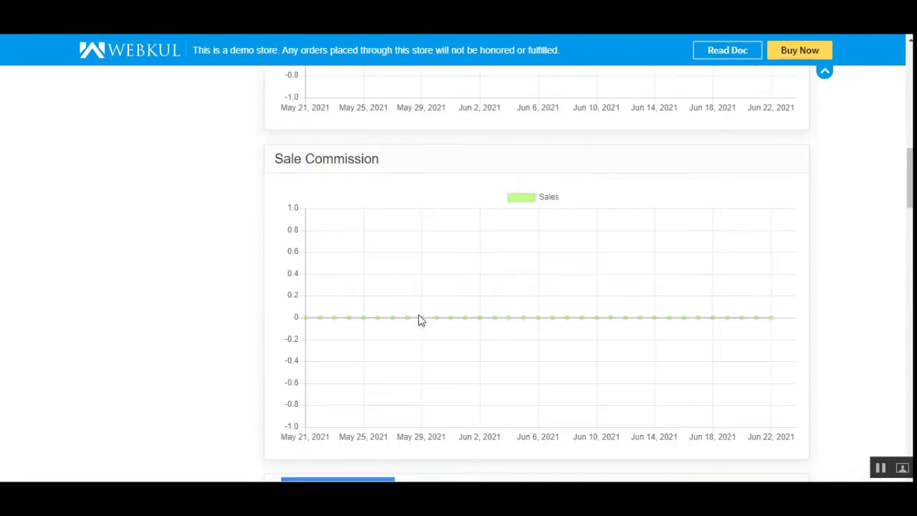
pyautogui.scroll(1, 365, 313)
pyautogui.moveTo(281, 227); pyautogui.dragTo(394, 231)
pyautogui.scroll(5, 402, 272)
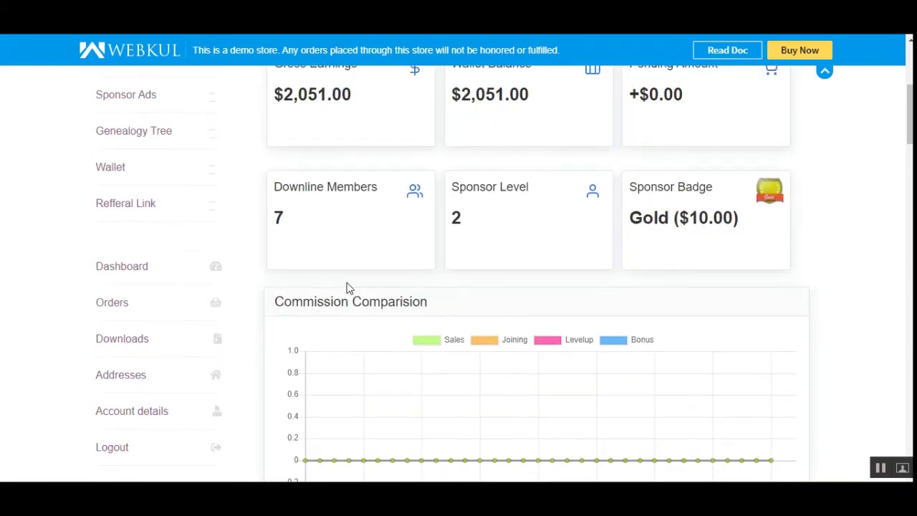
pyautogui.moveTo(291, 306); pyautogui.dragTo(445, 315)
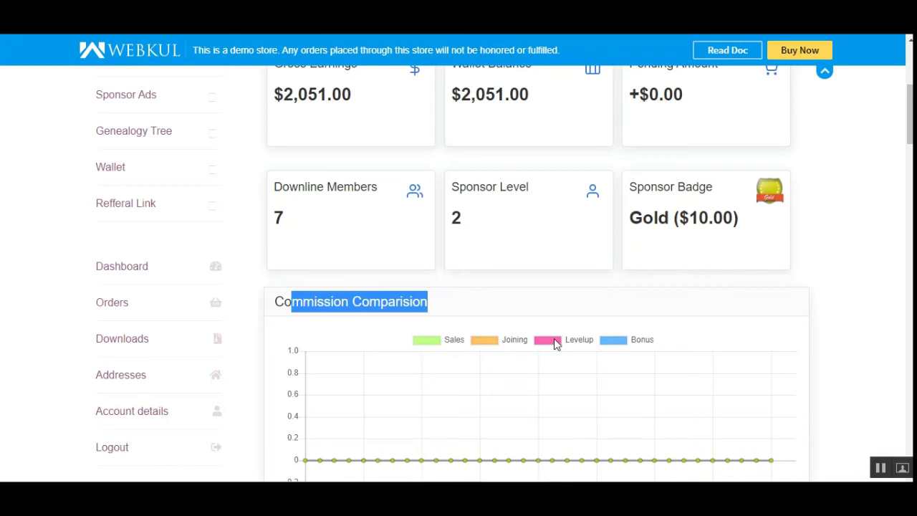
pyautogui.scroll(2, 271, 235)
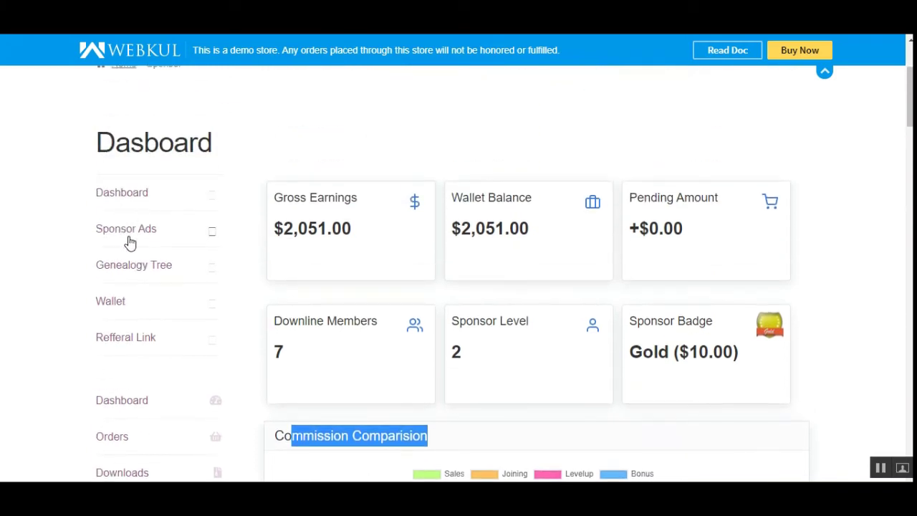
pyautogui.click(133, 236)
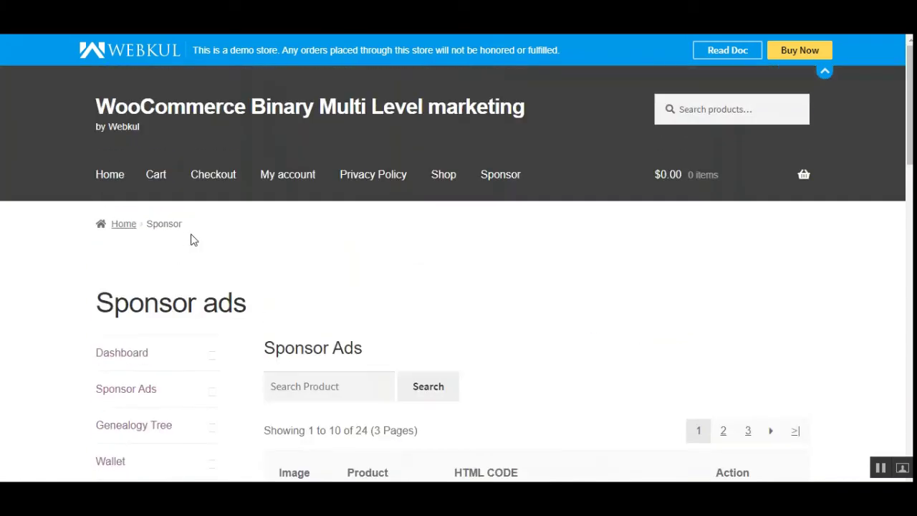
pyautogui.scroll(-4, 459, 273)
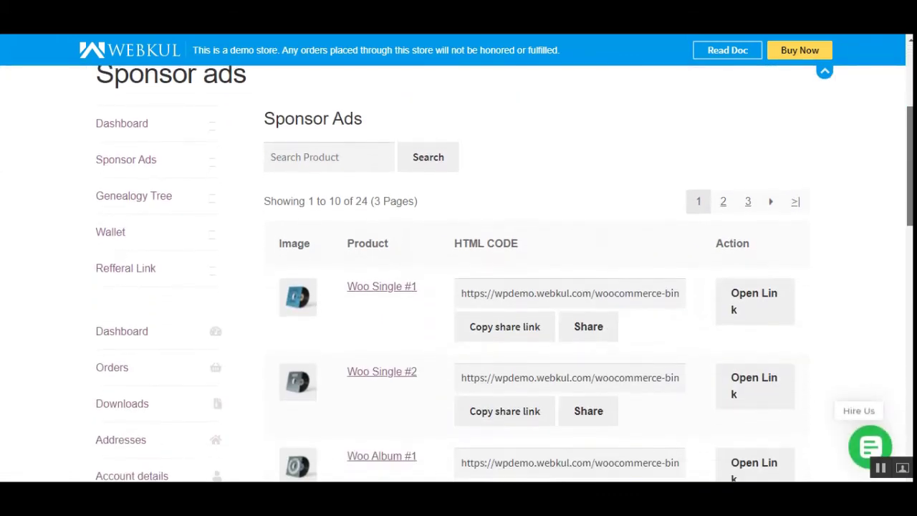
pyautogui.scroll(-10, 459, 273)
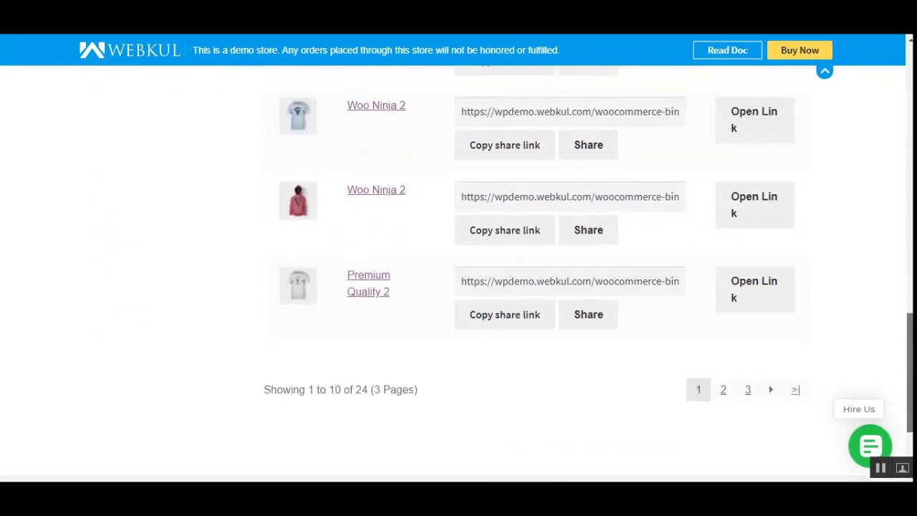
pyautogui.scroll(14, 459, 272)
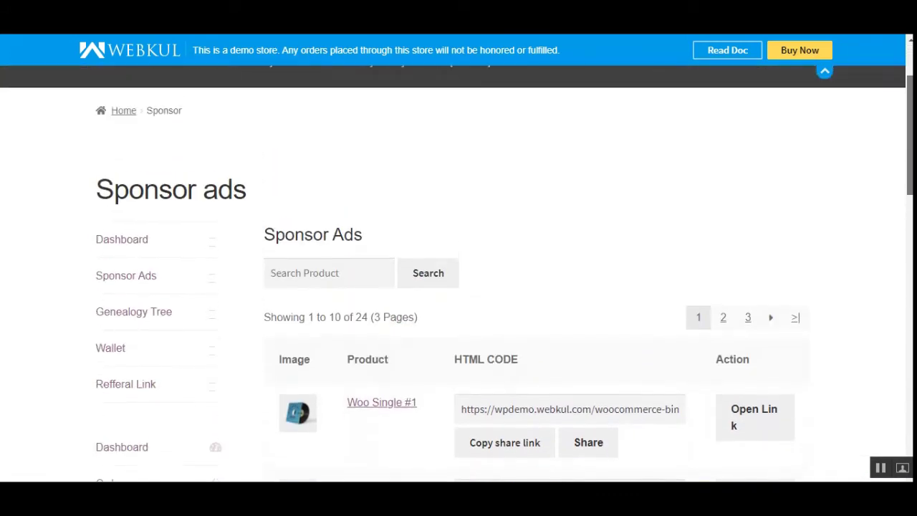
pyautogui.scroll(-1, 854, 241)
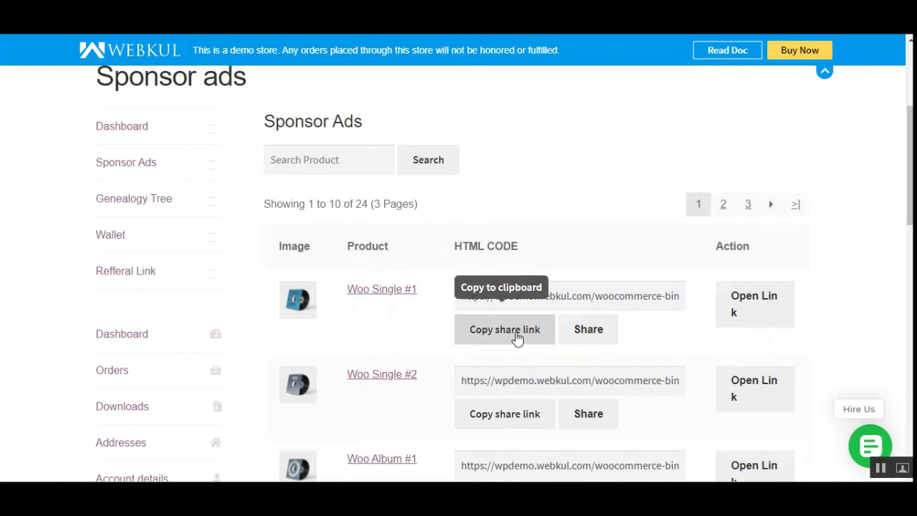
pyautogui.click(594, 334)
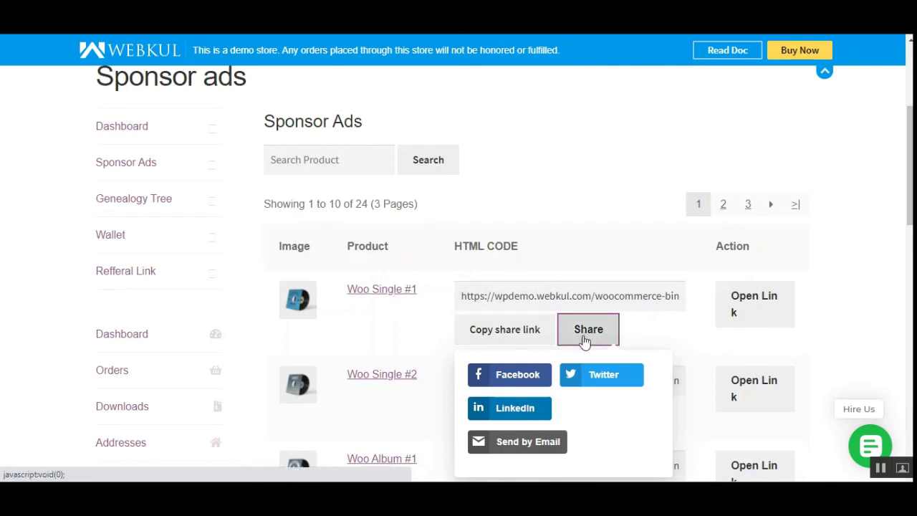
pyautogui.moveTo(504, 302); pyautogui.dragTo(650, 297)
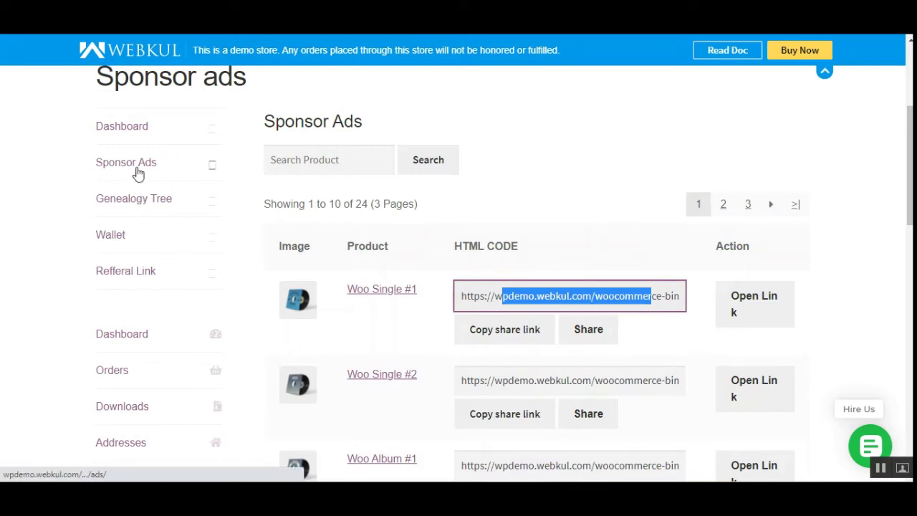
pyautogui.click(885, 297)
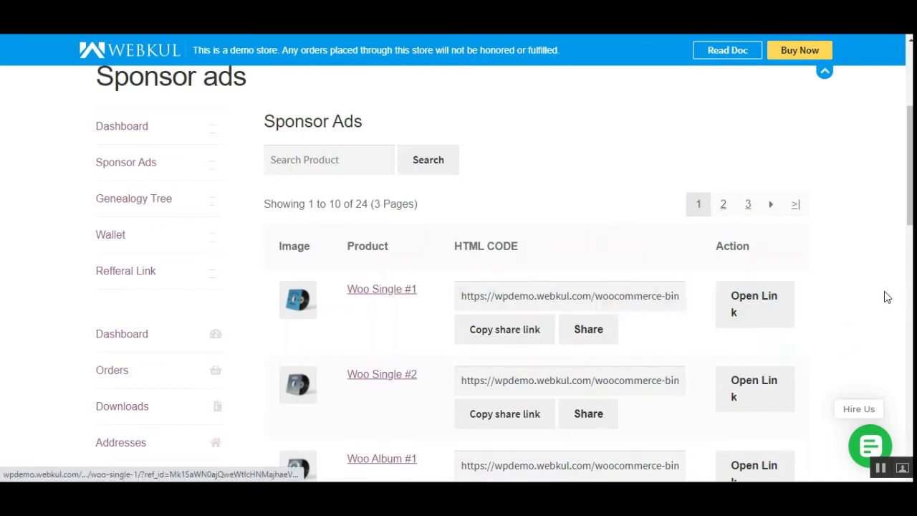
pyautogui.click(756, 306)
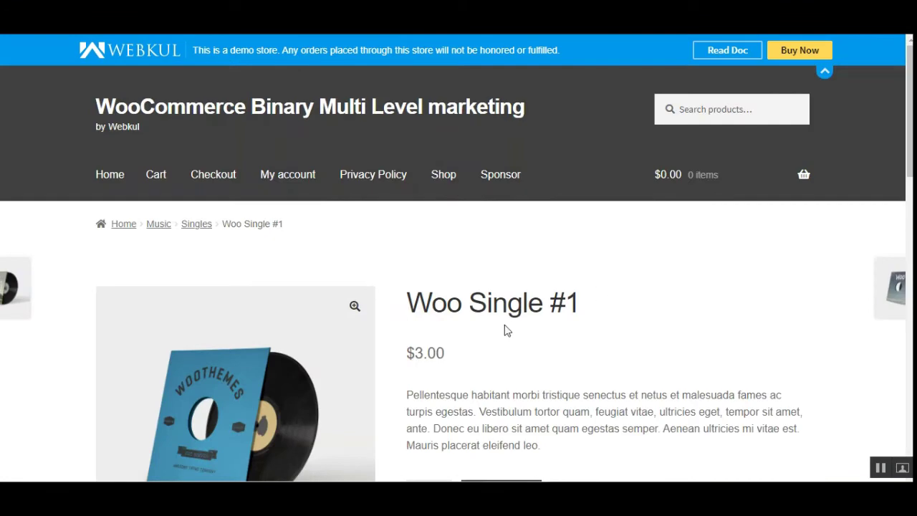
pyautogui.scroll(-7, 512, 329)
pyautogui.scroll(7, 523, 333)
pyautogui.hotkey('ctrl', 'w')
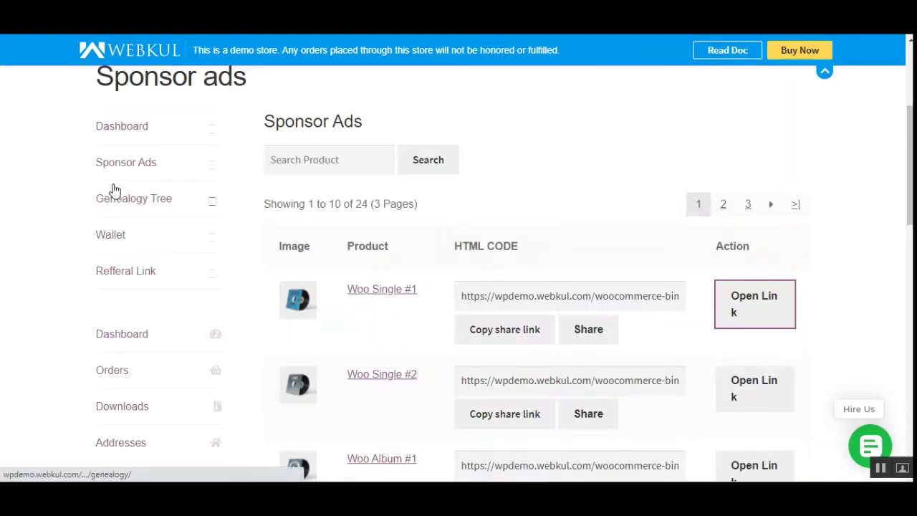
# Step: Open the Genealogy Tree and expand the left child member's downline
pyautogui.click(140, 205)
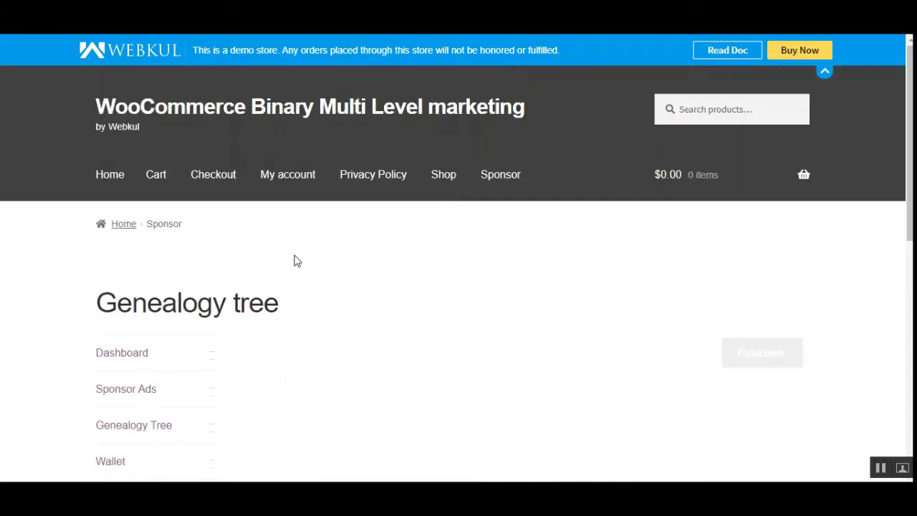
pyautogui.scroll(-2, 542, 302)
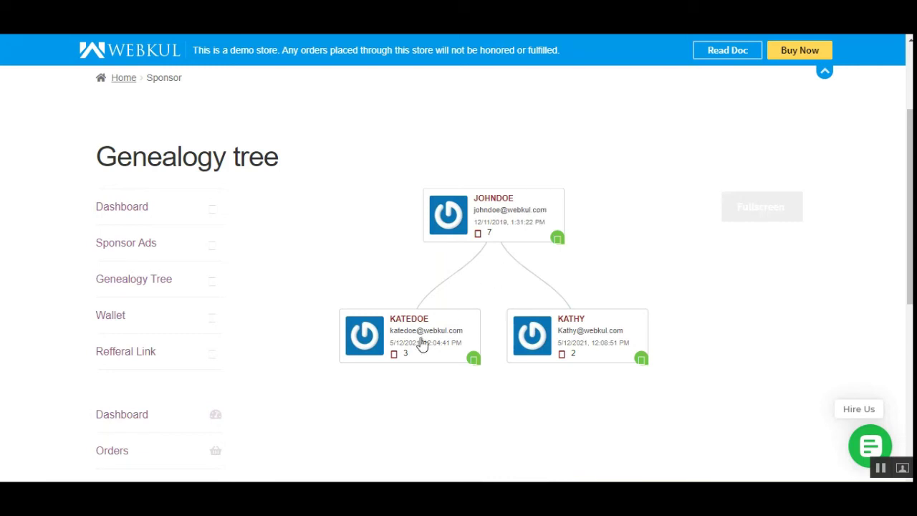
pyautogui.click(474, 359)
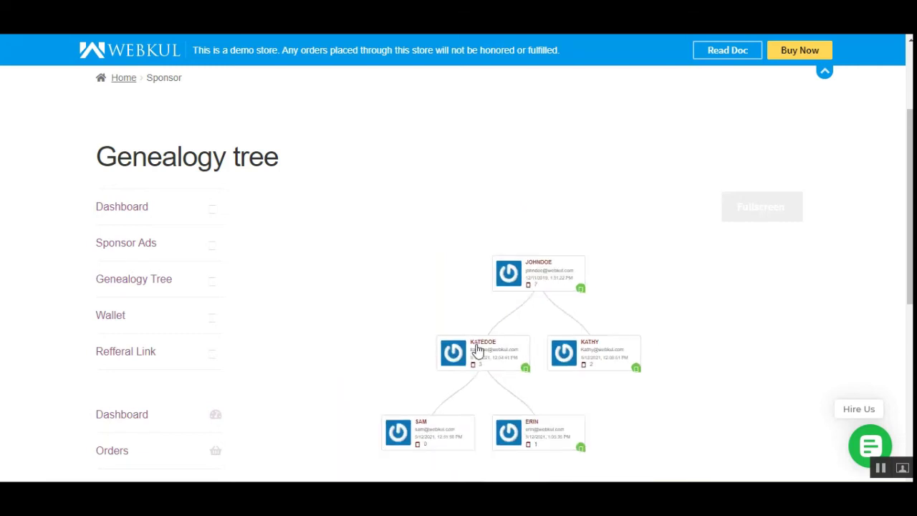
pyautogui.scroll(-2, 477, 350)
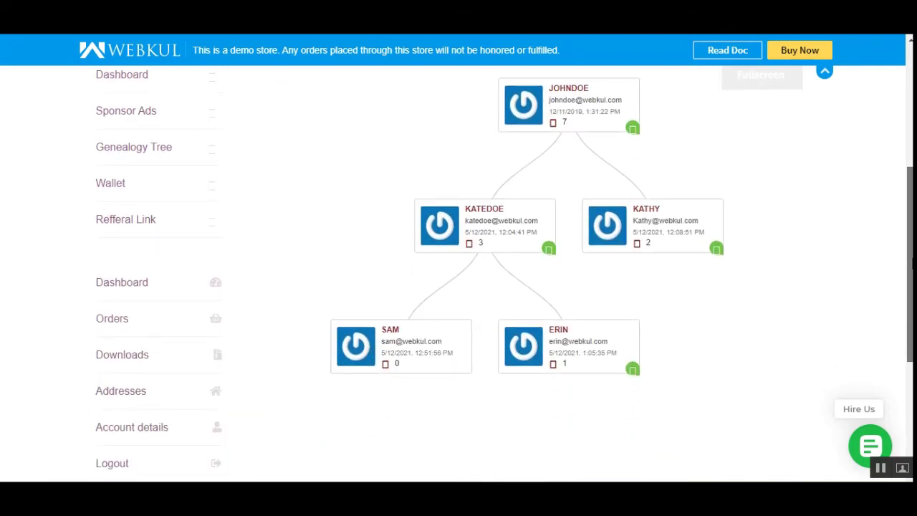
pyautogui.scroll(1, 912, 265)
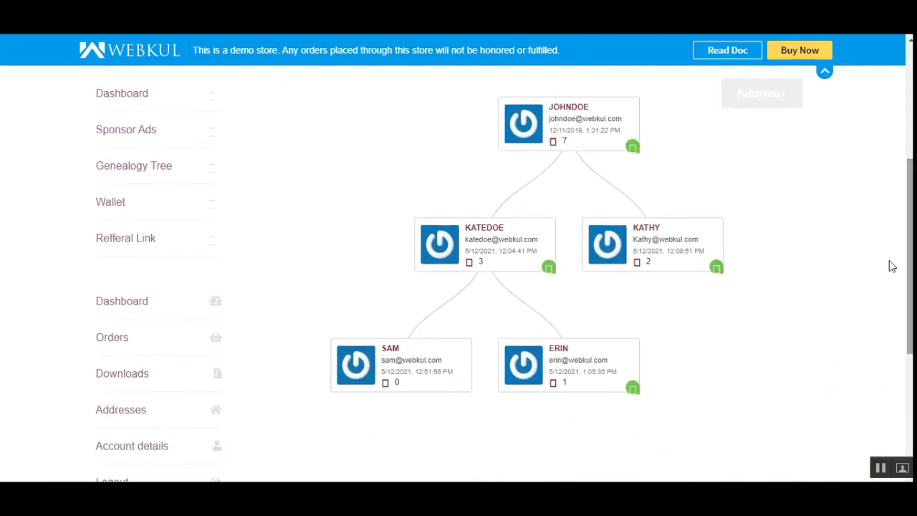
# Step: Expand and collapse the right child's downline, then expand the second grandchild's downline
pyautogui.click(717, 268)
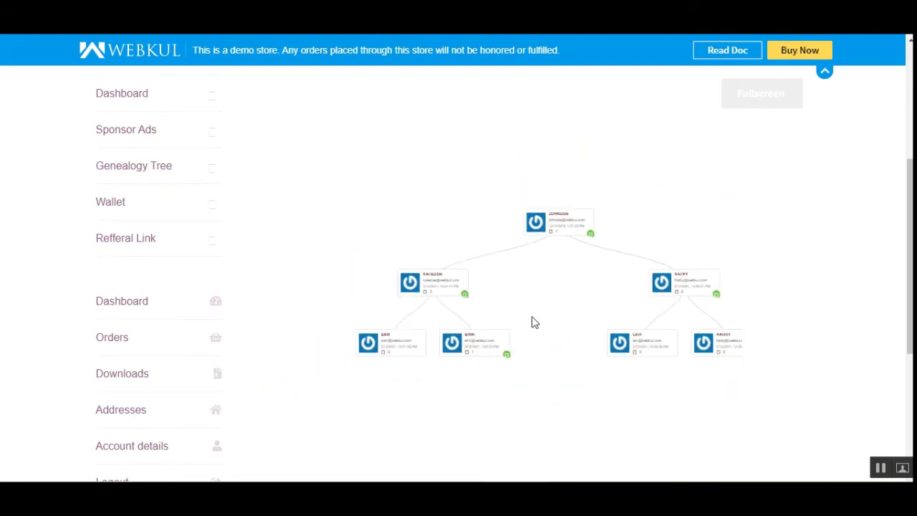
pyautogui.scroll(1, 534, 322)
pyautogui.scroll(-1, 620, 324)
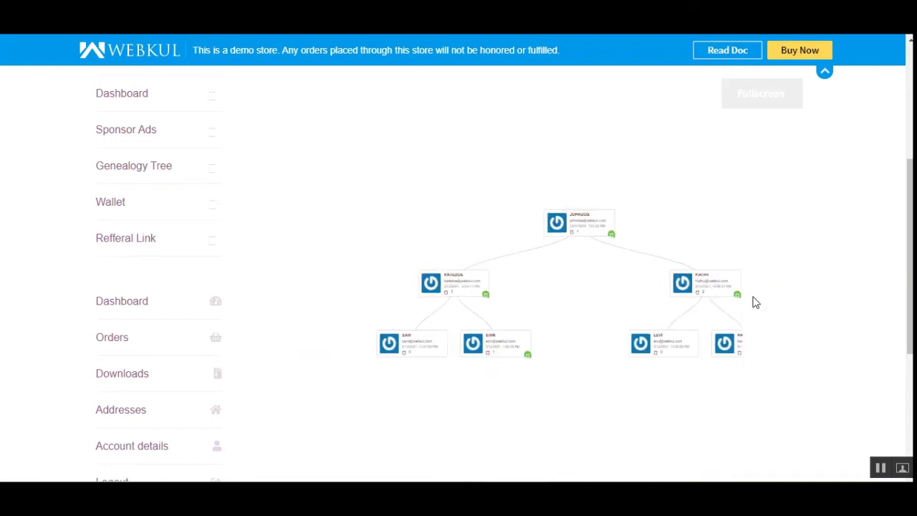
pyautogui.click(738, 296)
pyautogui.scroll(2, 394, 323)
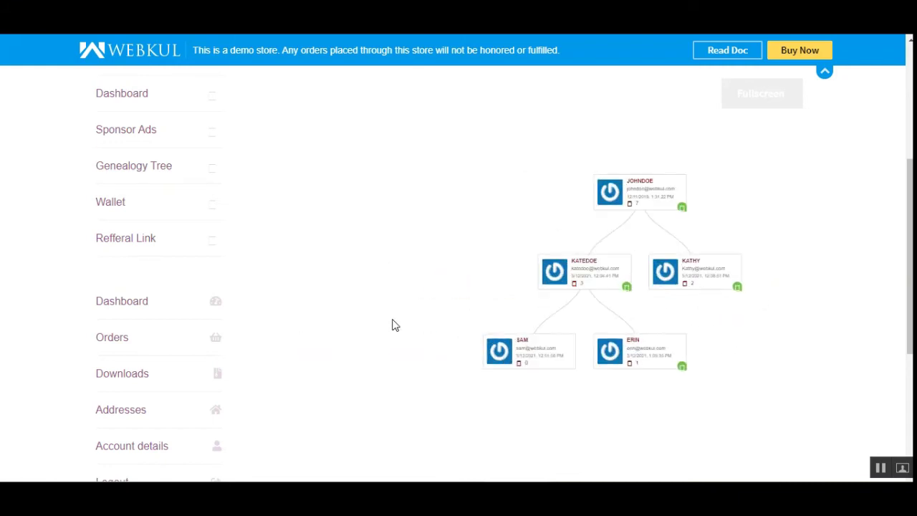
pyautogui.scroll(-2, 566, 324)
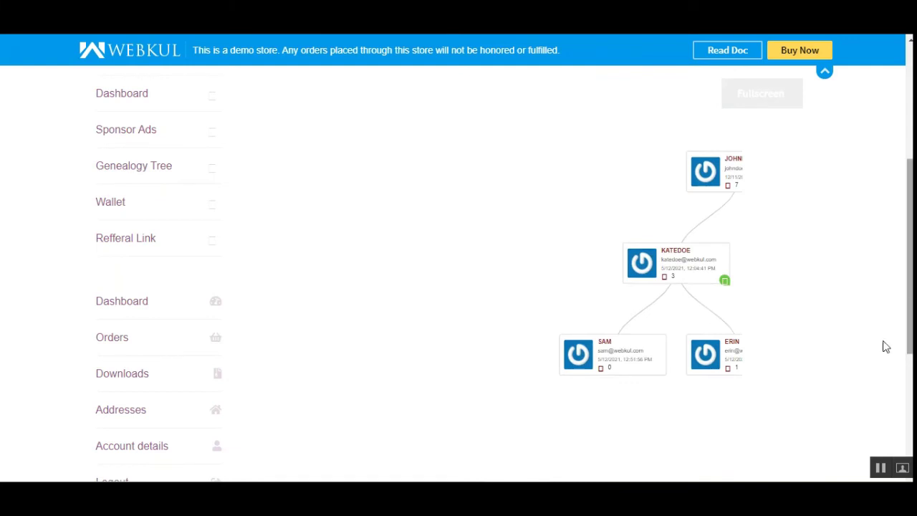
pyautogui.scroll(-1, 473, 248)
pyautogui.scroll(1, 471, 247)
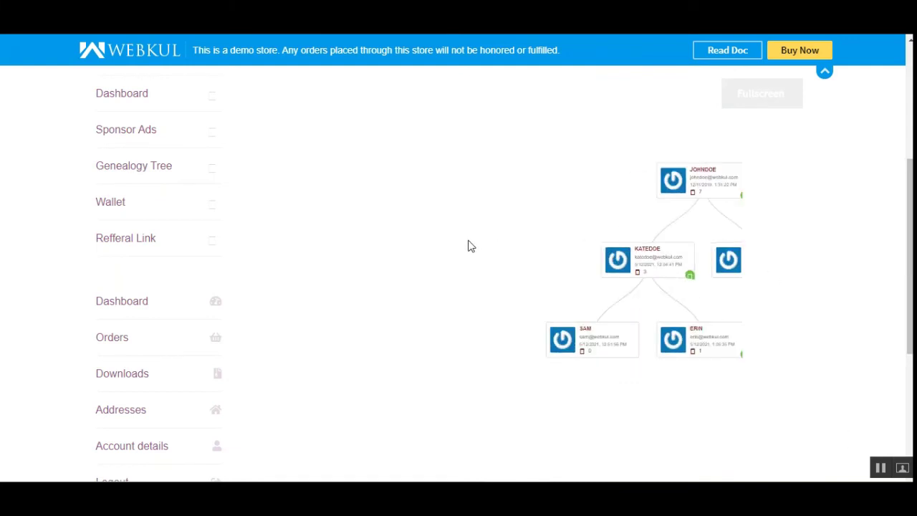
pyautogui.scroll(-1, 473, 246)
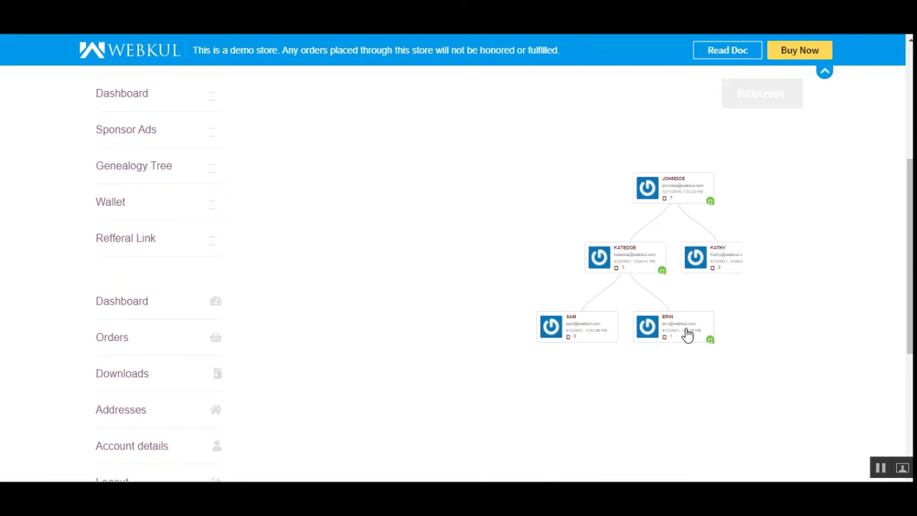
pyautogui.click(710, 342)
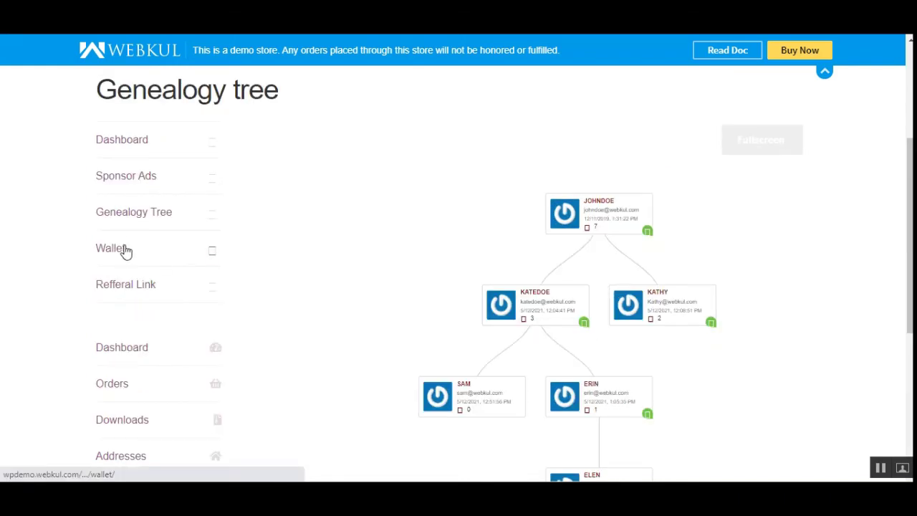
# Step: Open the Wallet page and fill in 100 as the Add Money amount beside the $2,051.00 balance
pyautogui.click(129, 250)
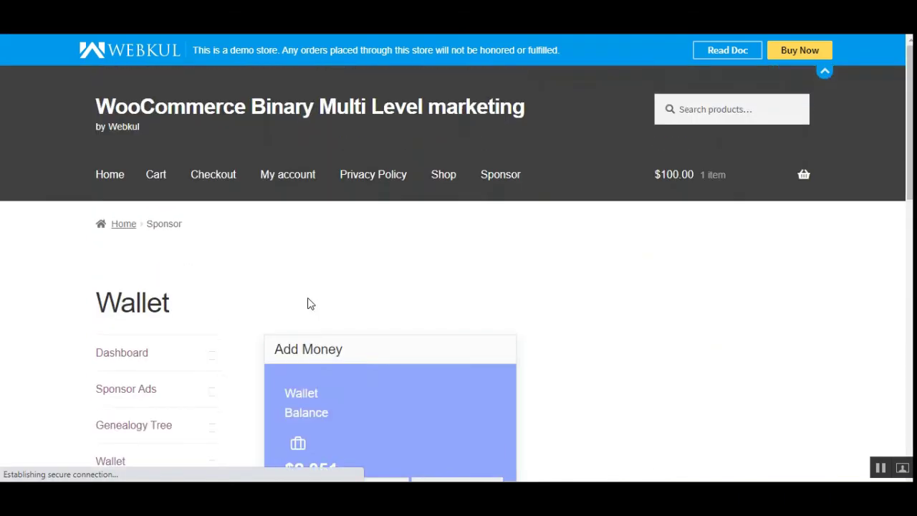
pyautogui.scroll(-1, 185, 260)
pyautogui.scroll(-3, 458, 275)
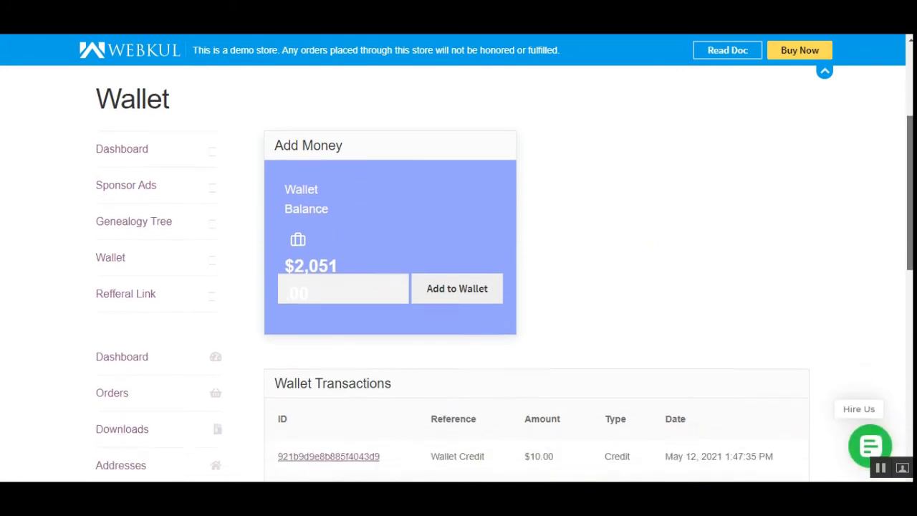
pyautogui.scroll(1, 647, 215)
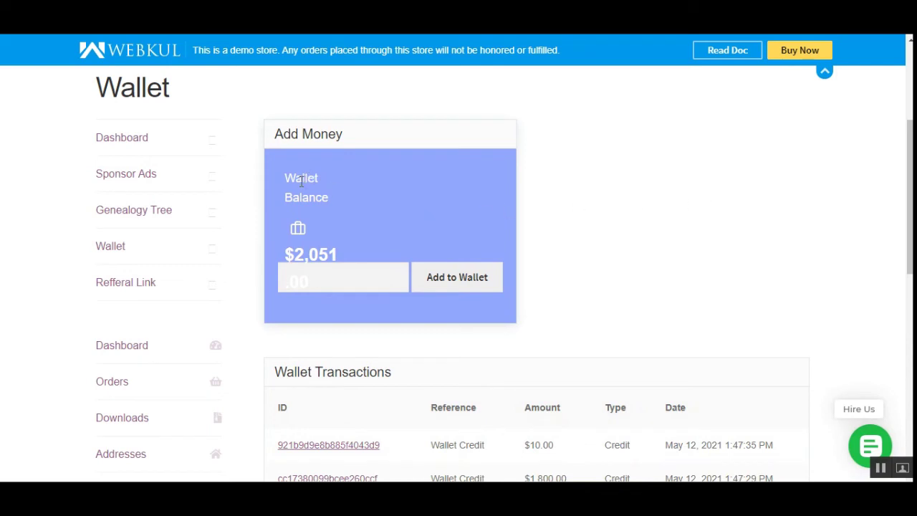
pyautogui.click(349, 276)
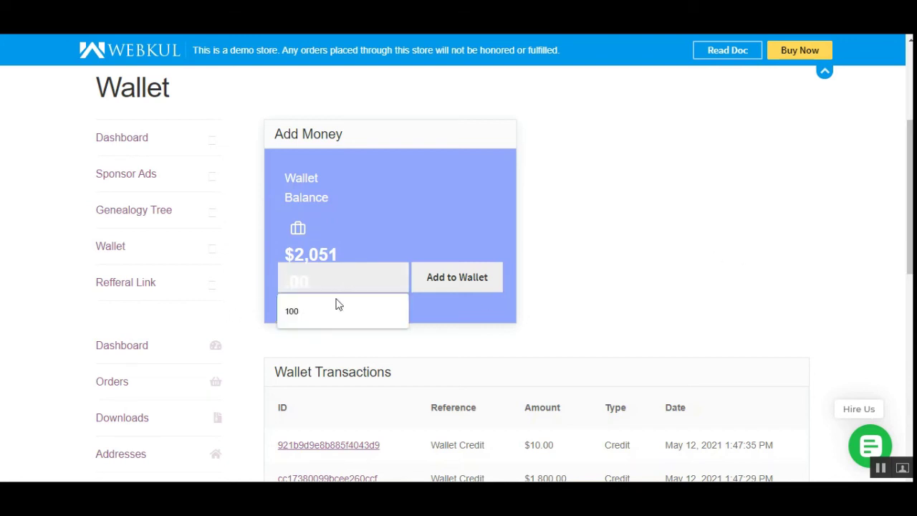
pyautogui.click(380, 309)
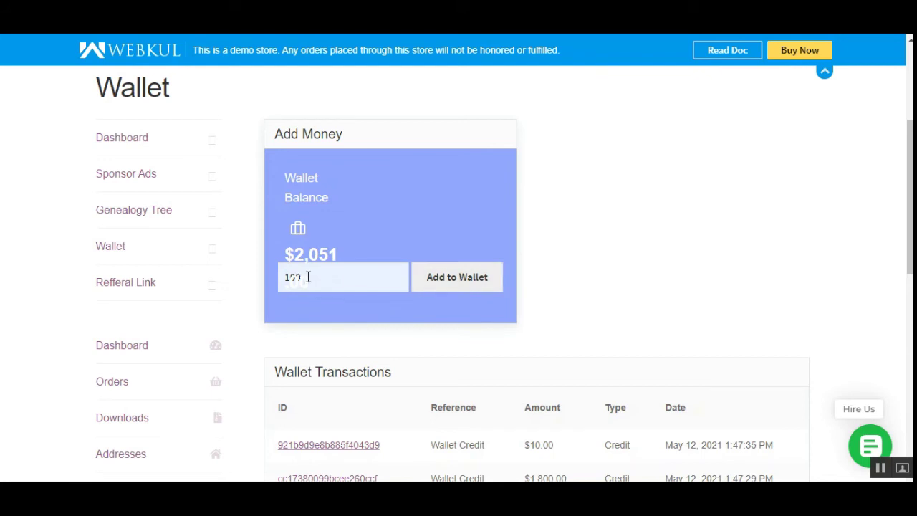
# Step: Add the $100.00 MLM Wallet top-up to the cart and check it there
pyautogui.click(461, 286)
pyautogui.scroll(-3, 903, 188)
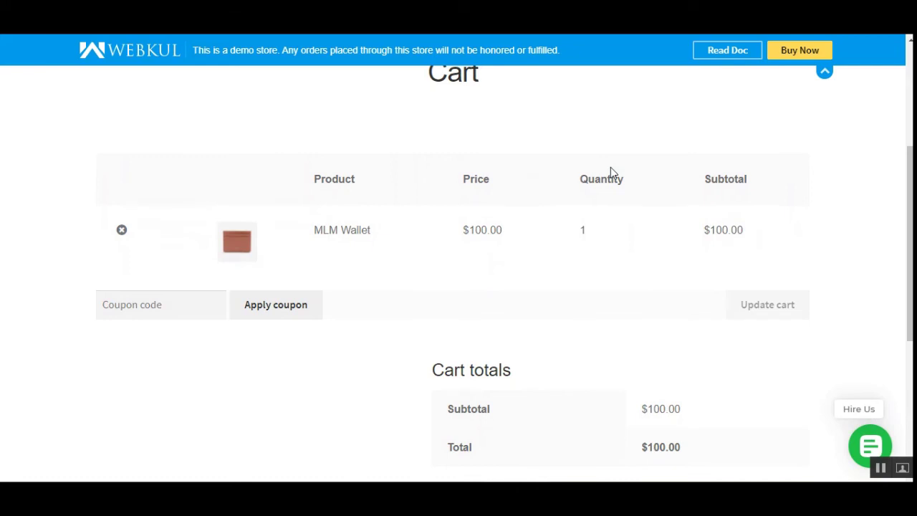
pyautogui.scroll(-2, 825, 225)
pyautogui.scroll(2, 506, 293)
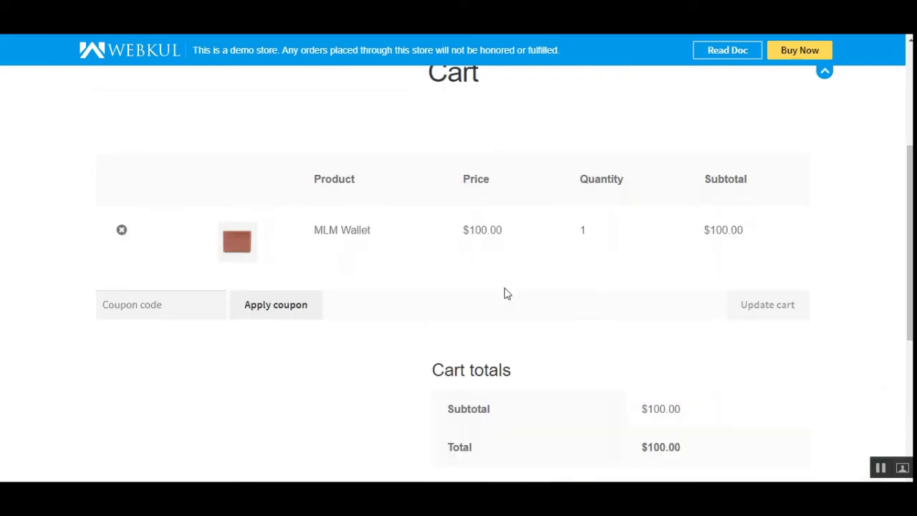
# Step: Scroll through Wallet Transactions, highlighting the first transaction's Credit type
pyautogui.scroll(-2, 506, 291)
pyautogui.scroll(4, 597, 356)
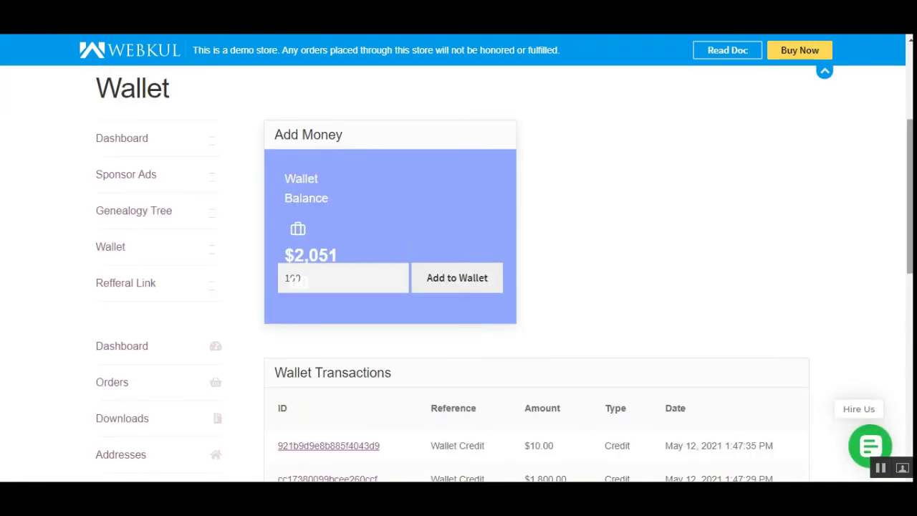
pyautogui.scroll(-5, 399, 252)
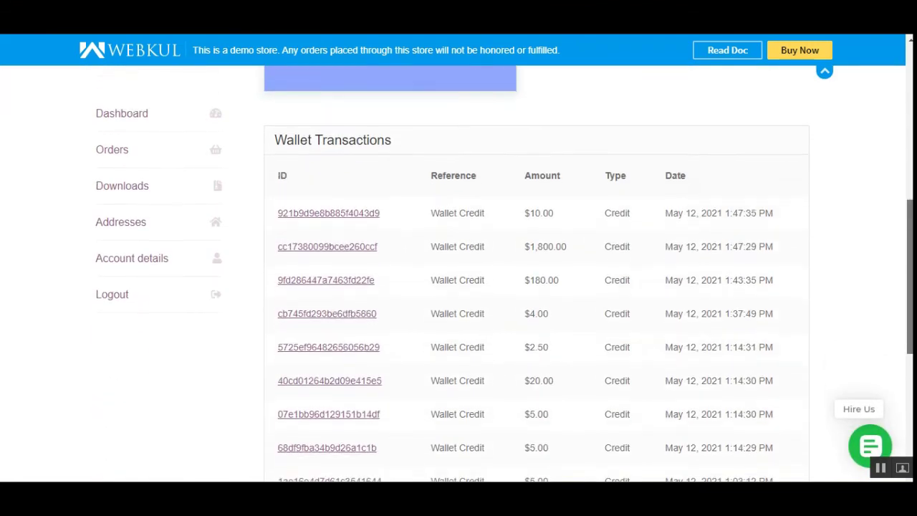
pyautogui.scroll(-1, 895, 277)
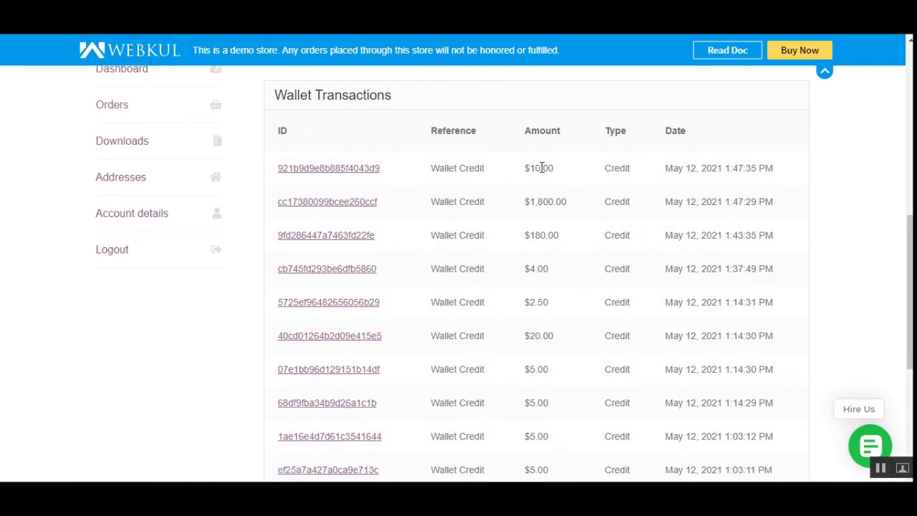
pyautogui.moveTo(611, 167); pyautogui.dragTo(758, 172)
pyautogui.scroll(-5, 910, 287)
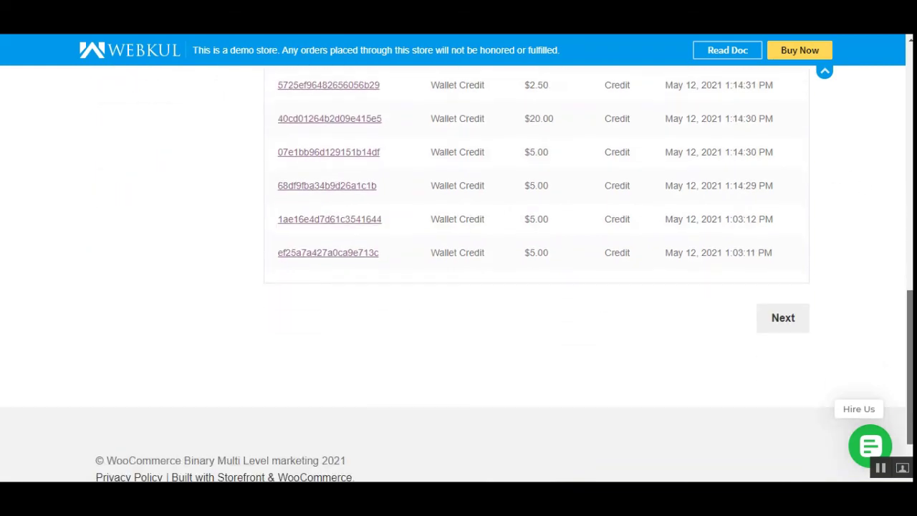